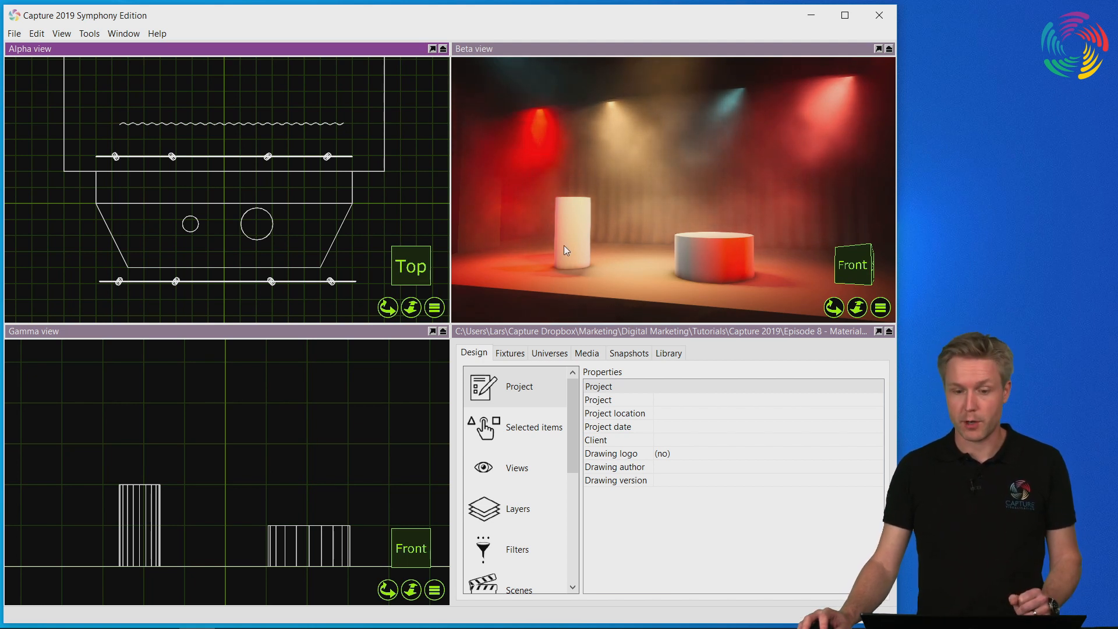
# Apply the library's metallic material "Iron, Textured" to the tall, narrow cylinder on the stage.
pyautogui.click(673, 353)
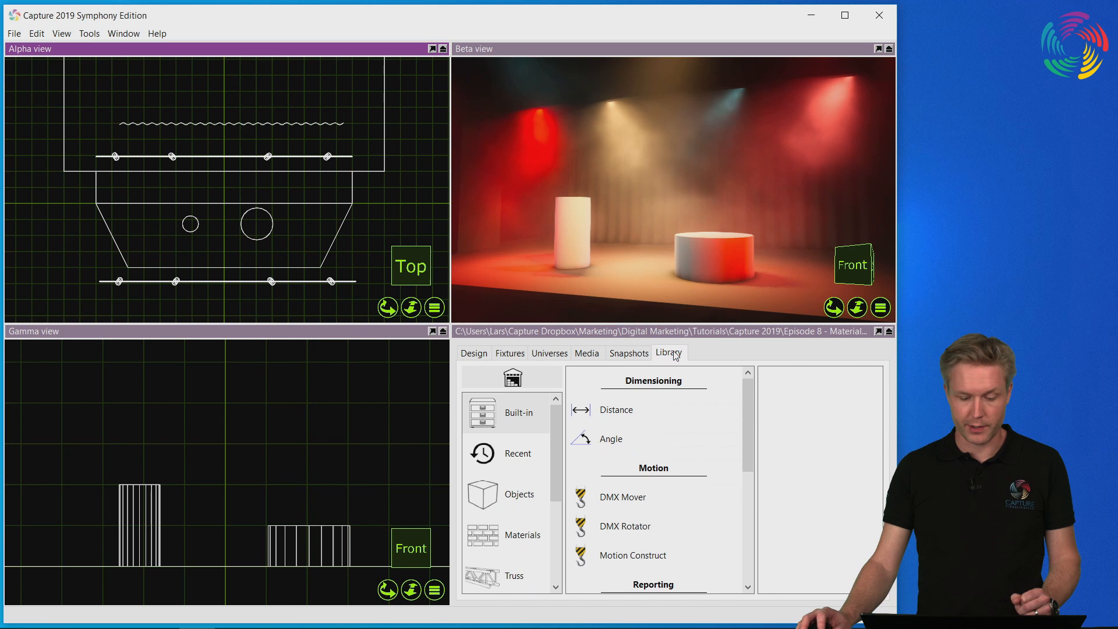
pyautogui.click(522, 538)
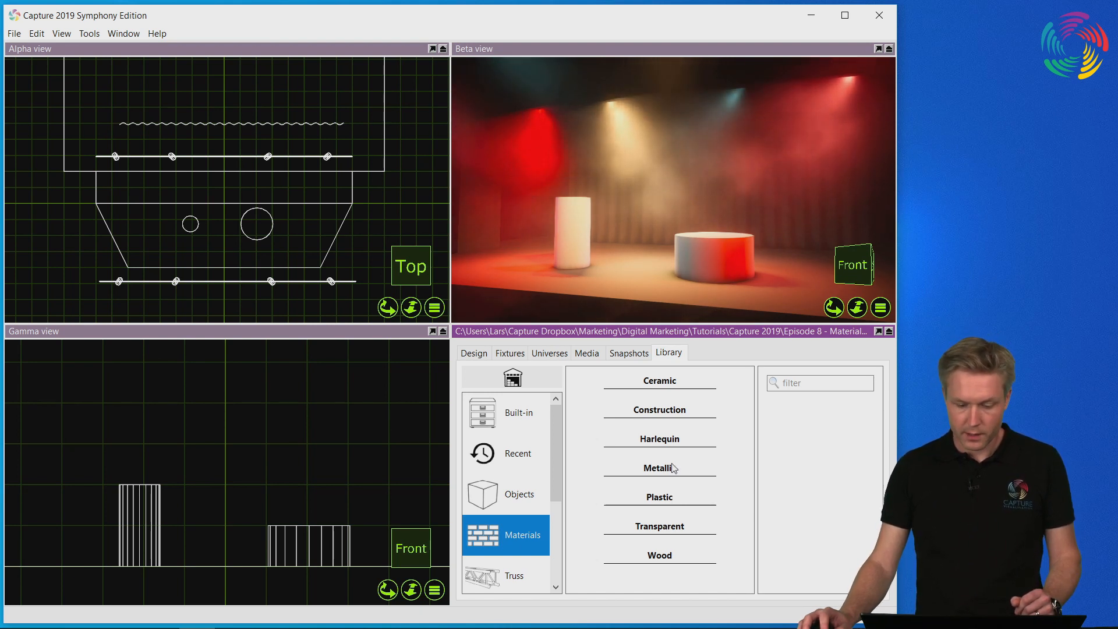
pyautogui.click(673, 468)
pyautogui.moveTo(745, 466); pyautogui.dragTo(739, 537)
pyautogui.click(633, 485)
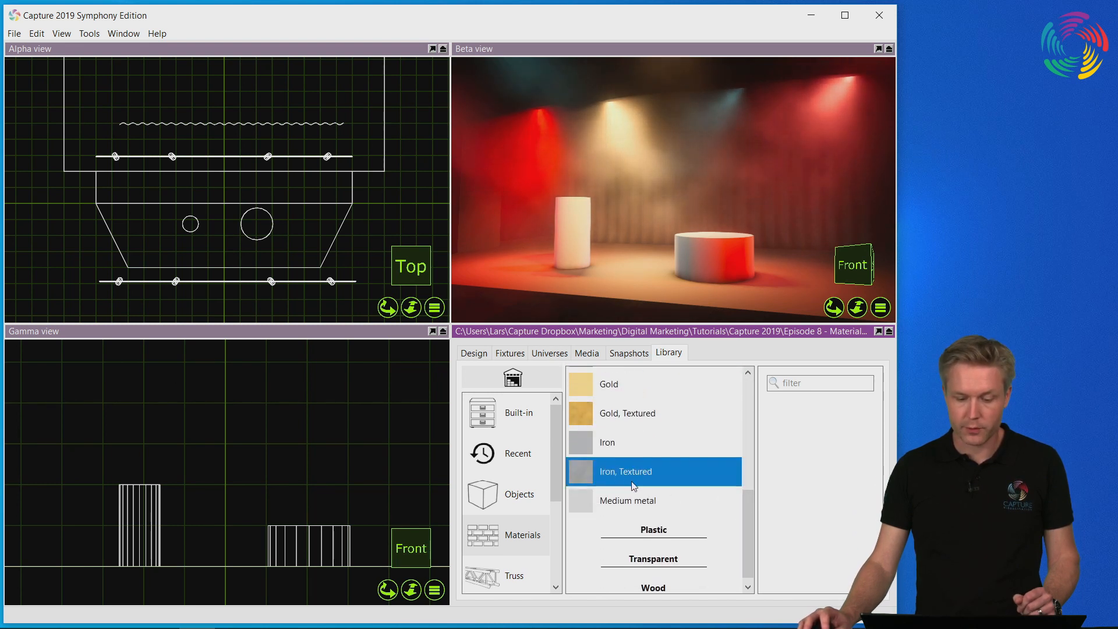
pyautogui.moveTo(614, 467); pyautogui.dragTo(573, 221)
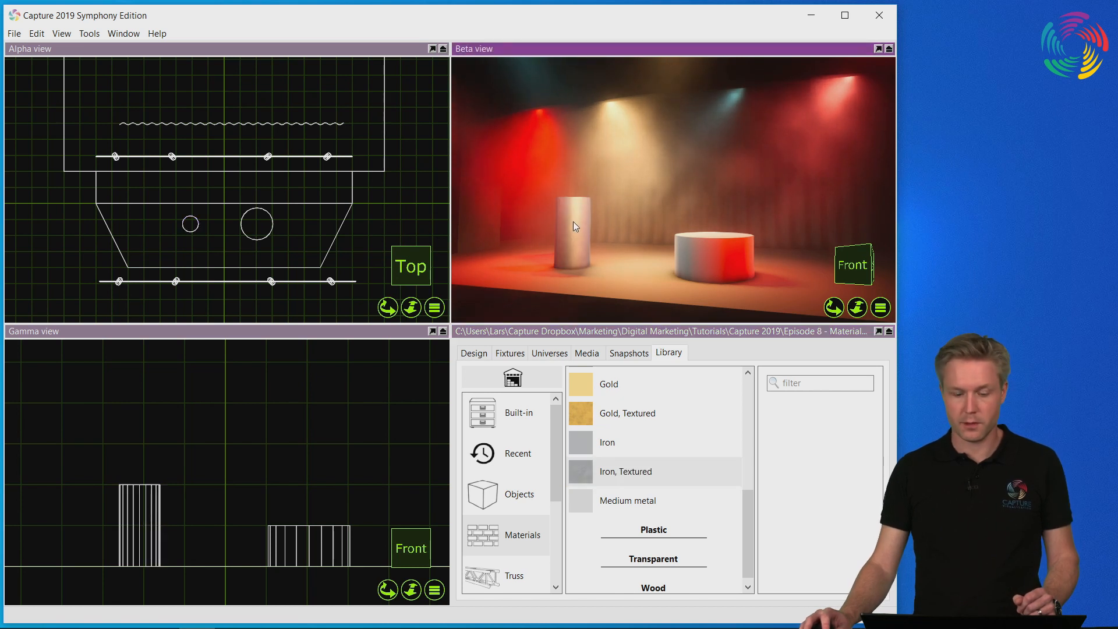
# Apply the library's transparent material Plexiglass to the low, wide cylinder on the stage.
pyautogui.click(654, 560)
pyautogui.scroll(-1, 749, 572)
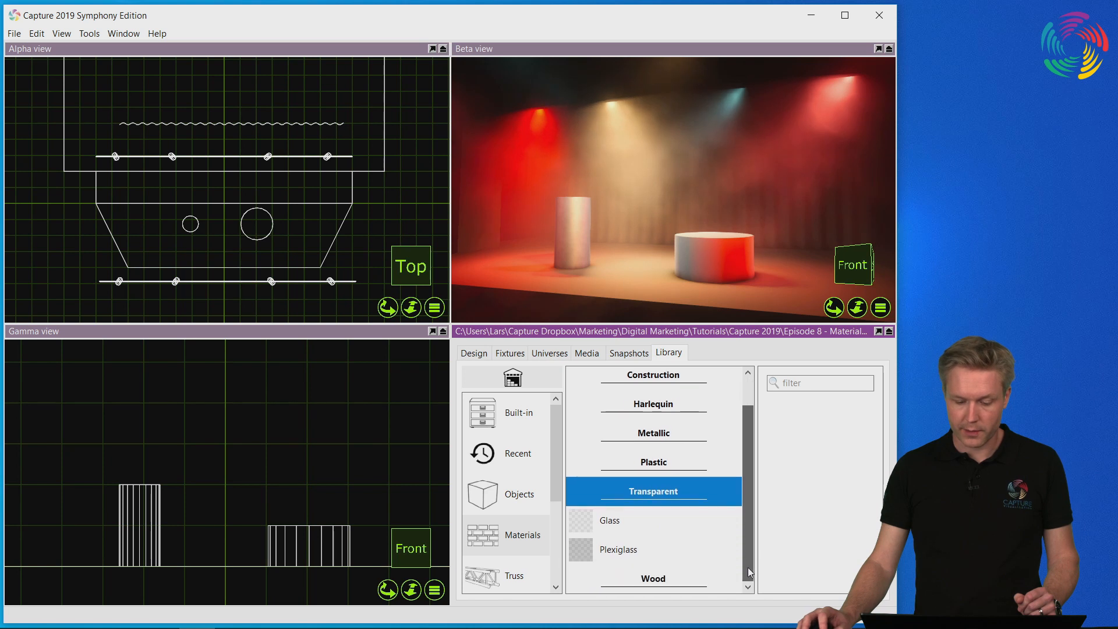
pyautogui.click(618, 554)
pyautogui.moveTo(600, 553); pyautogui.dragTo(725, 255)
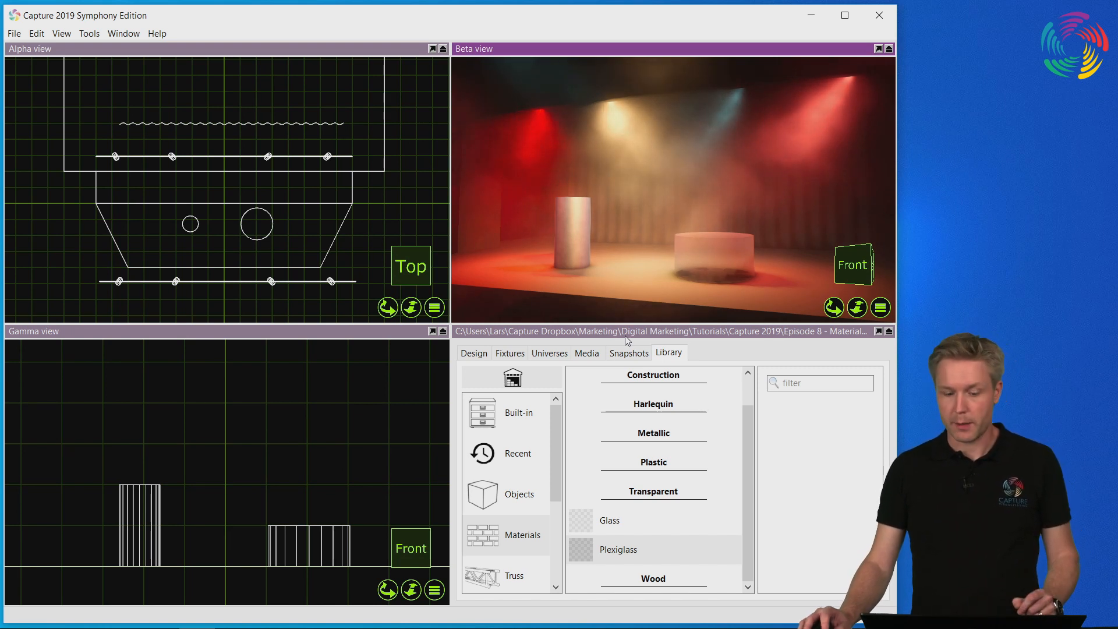
# Set the smoothness of the project's "Iron, Textured" material to 67.1%, with the tall cylinder viewed up close.
pyautogui.click(473, 353)
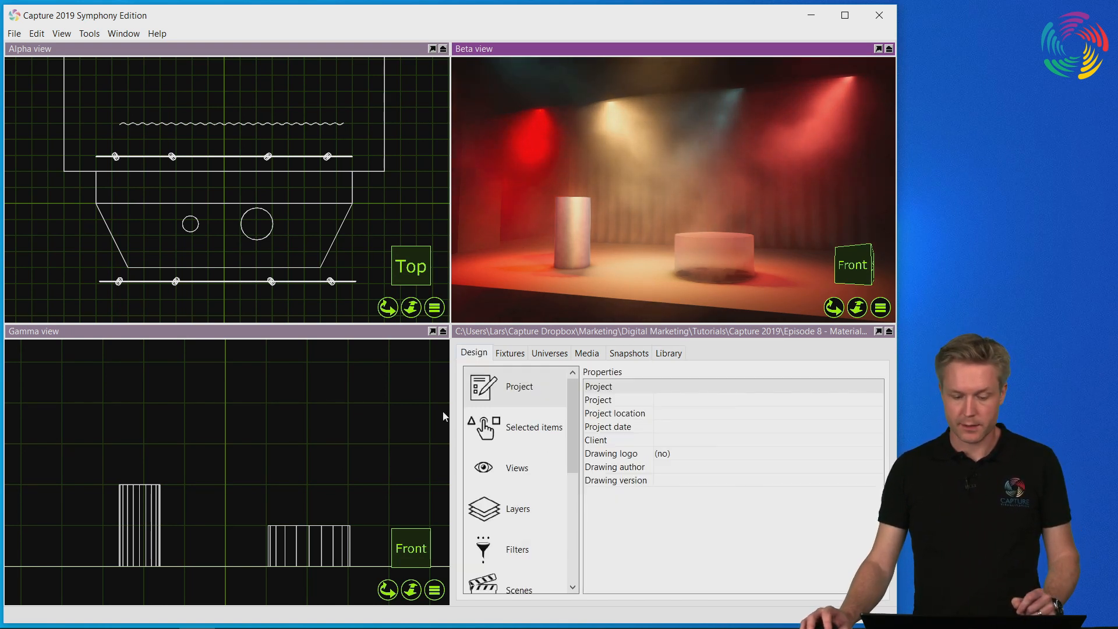
pyautogui.scroll(-3, 573, 480)
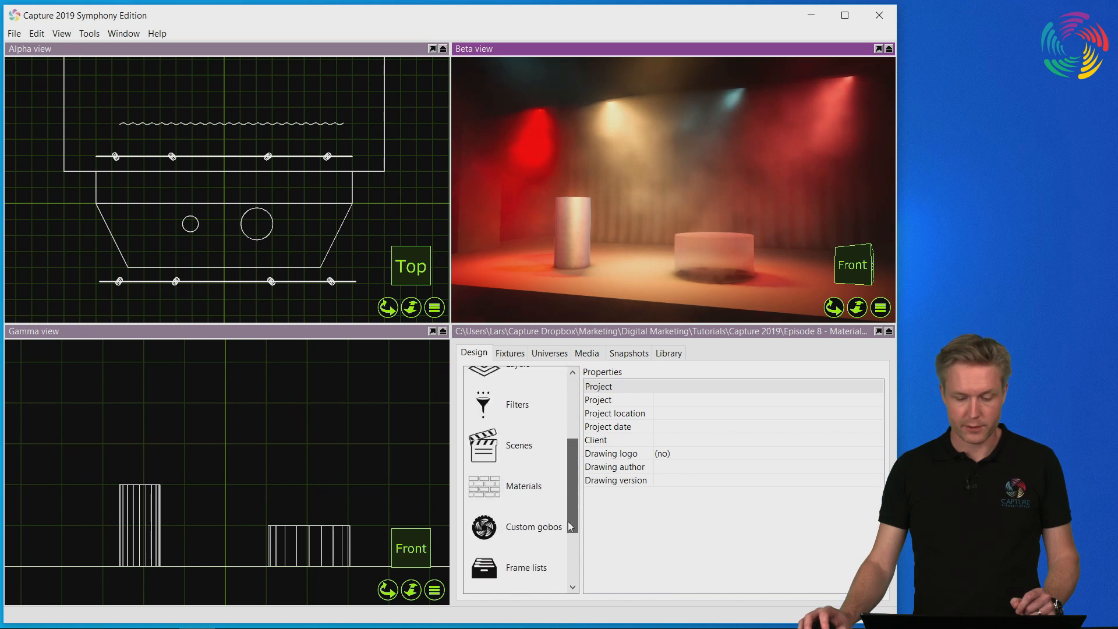
pyautogui.click(515, 492)
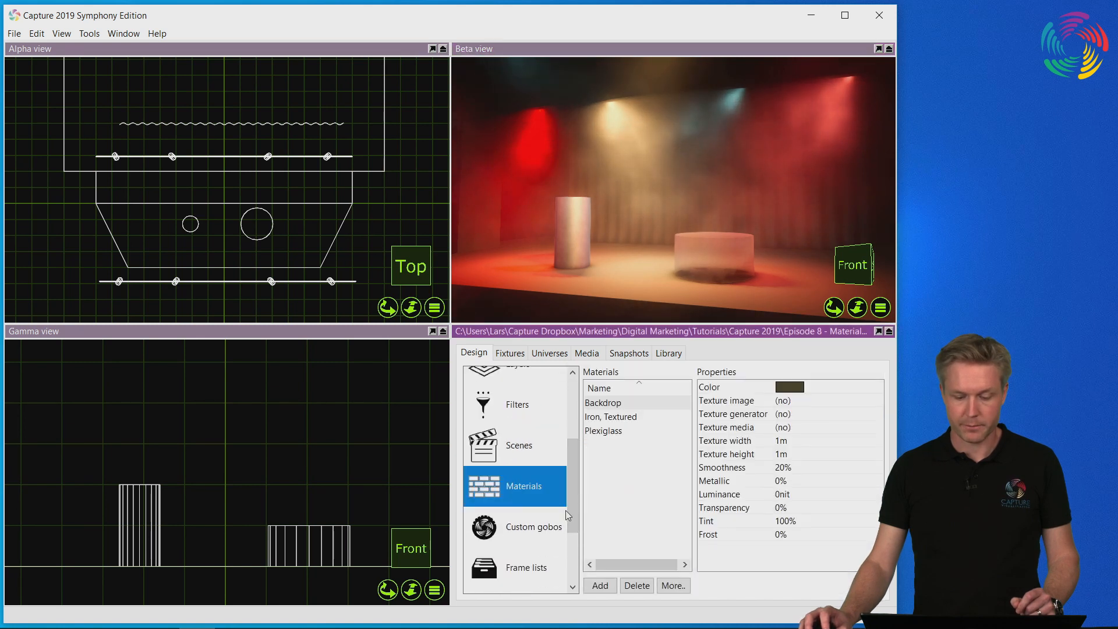
pyautogui.click(629, 418)
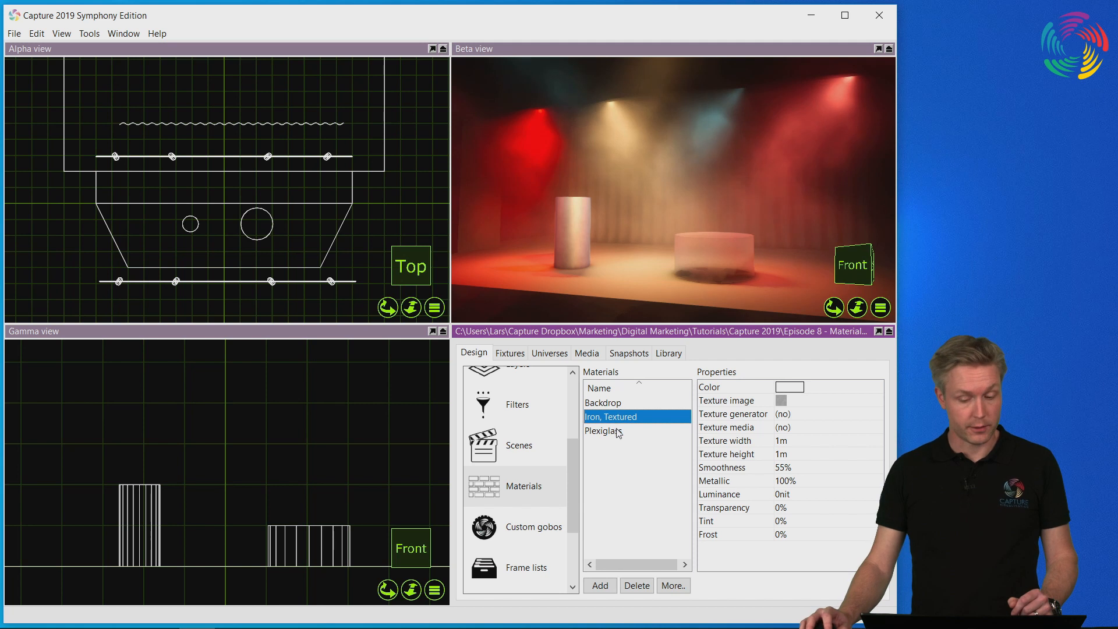
pyautogui.click(755, 392)
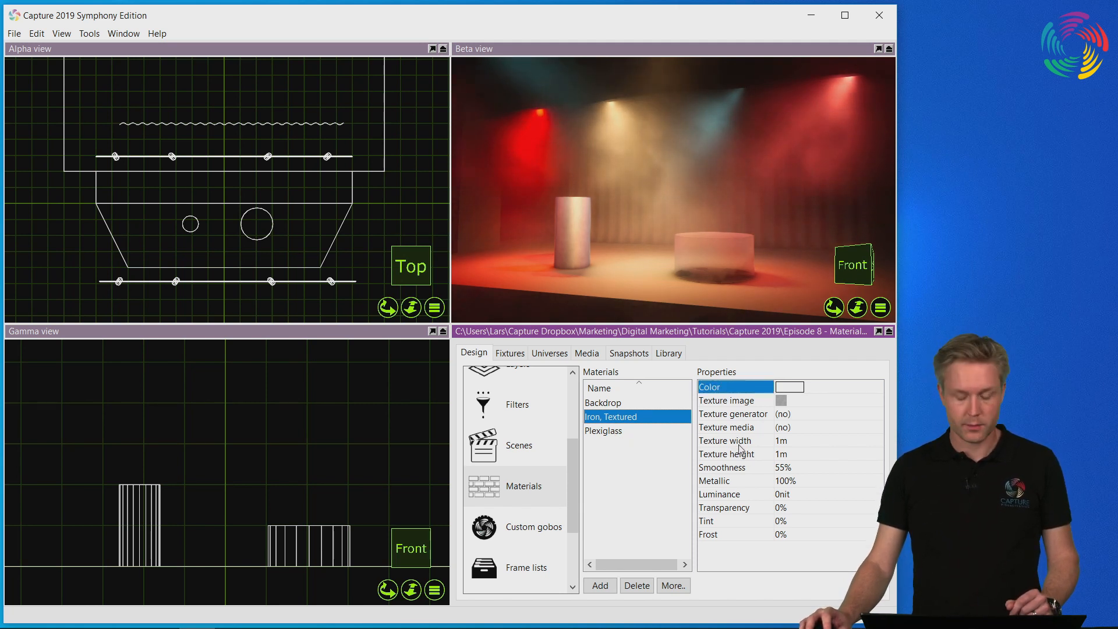
pyautogui.click(743, 403)
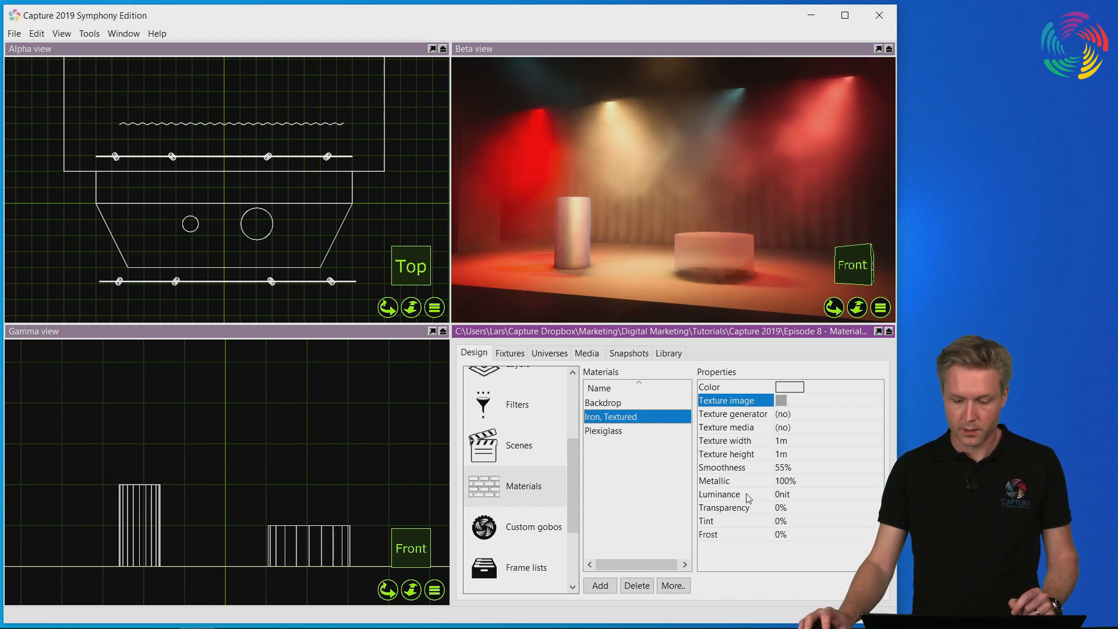
pyautogui.click(749, 467)
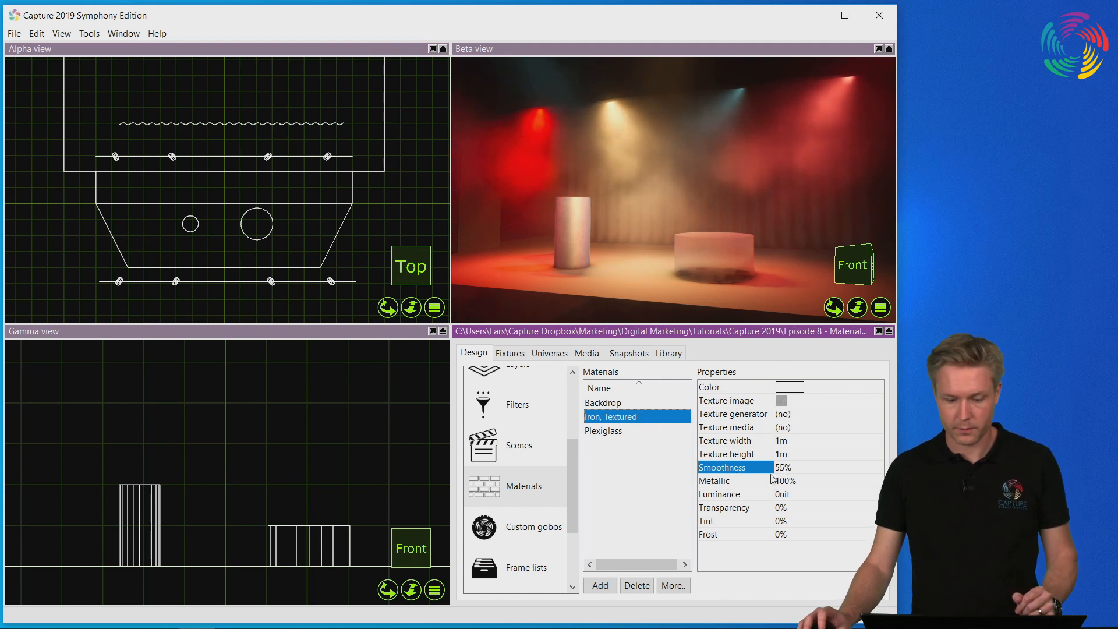
pyautogui.scroll(2, 585, 266)
pyautogui.scroll(3, 582, 262)
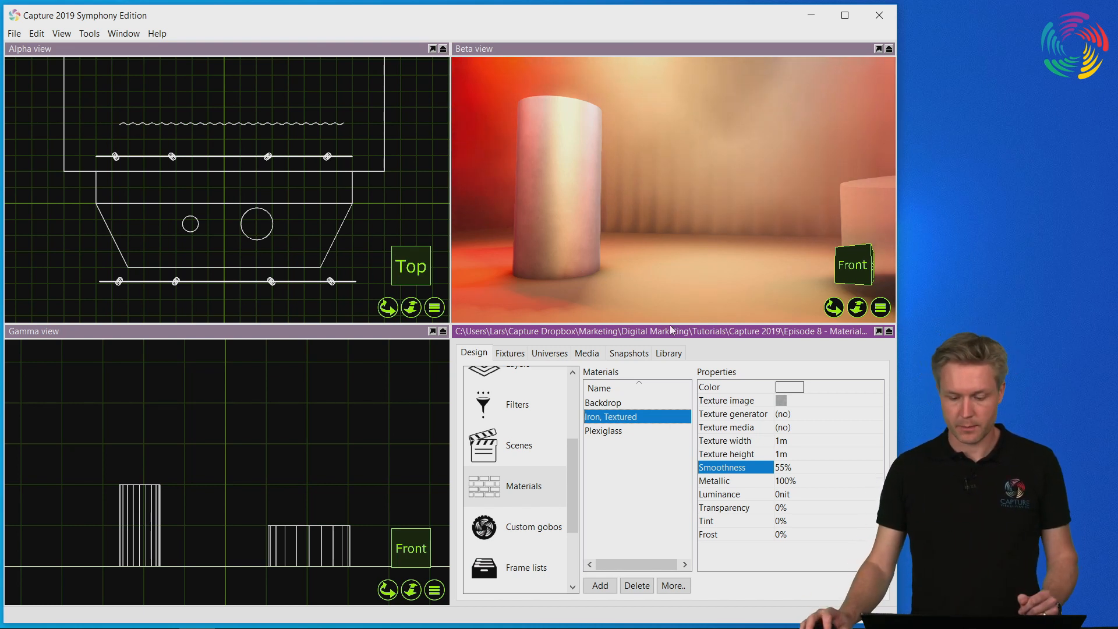
pyautogui.click(829, 474)
pyautogui.moveTo(817, 475); pyautogui.dragTo(847, 469)
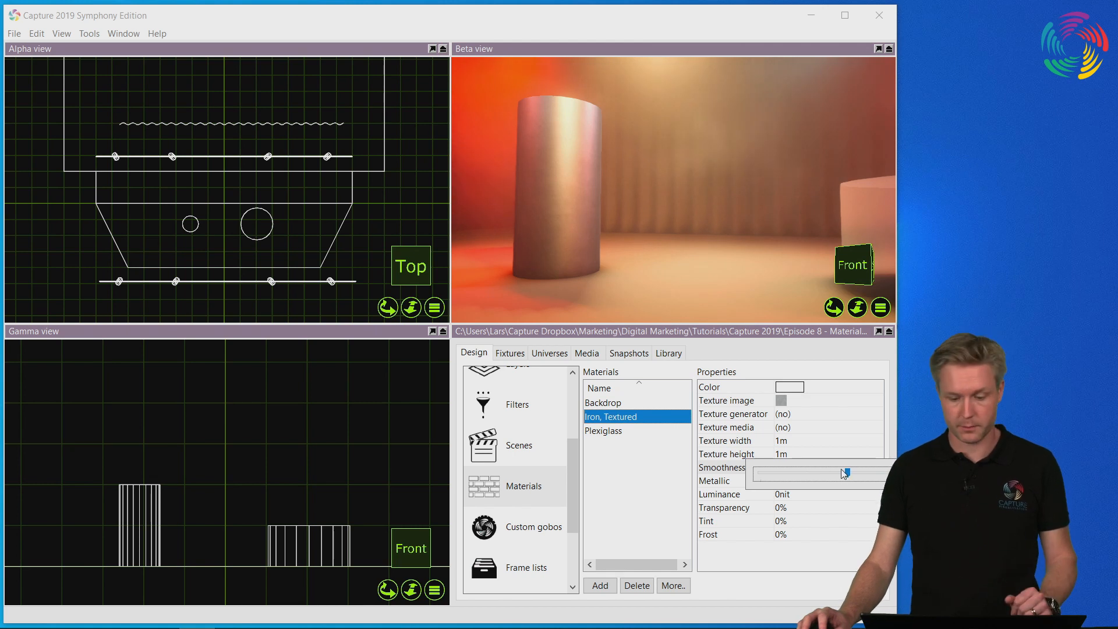
pyautogui.click(711, 471)
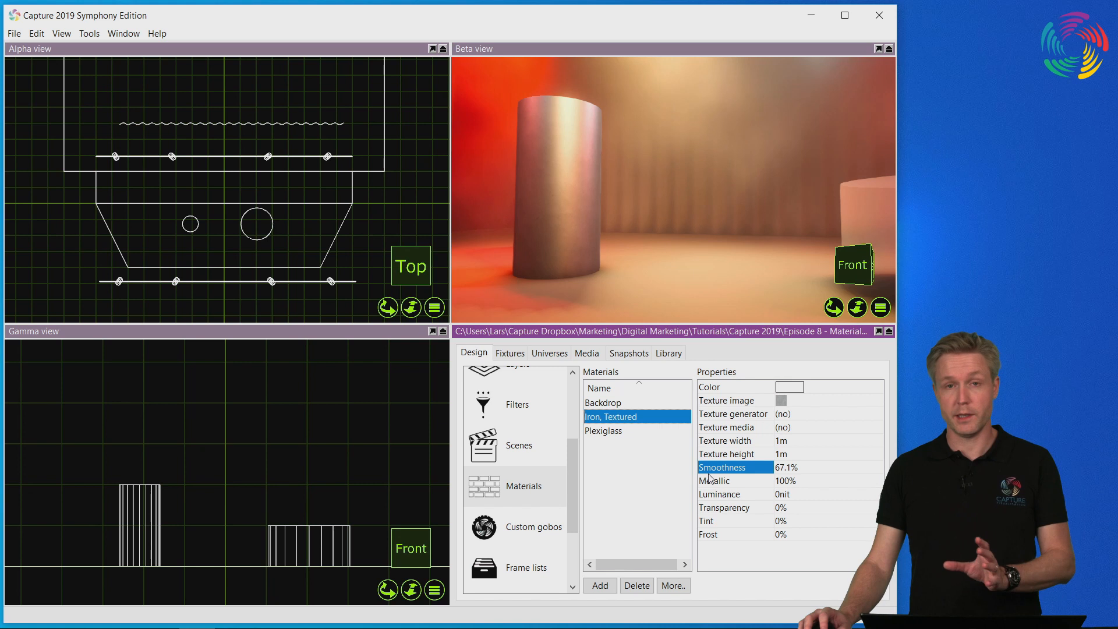
# Preview the "Iron, Textured" material with its Metallic value at the minimum, and return Metallic to 100%.
pyautogui.click(743, 482)
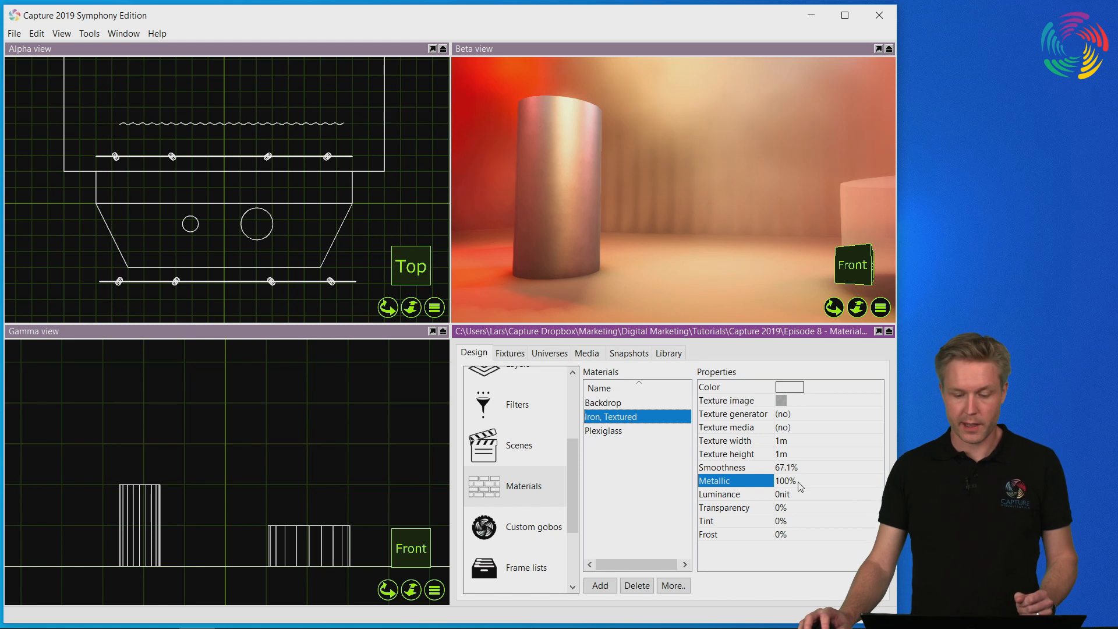
pyautogui.click(800, 486)
pyautogui.moveTo(883, 486); pyautogui.dragTo(755, 487)
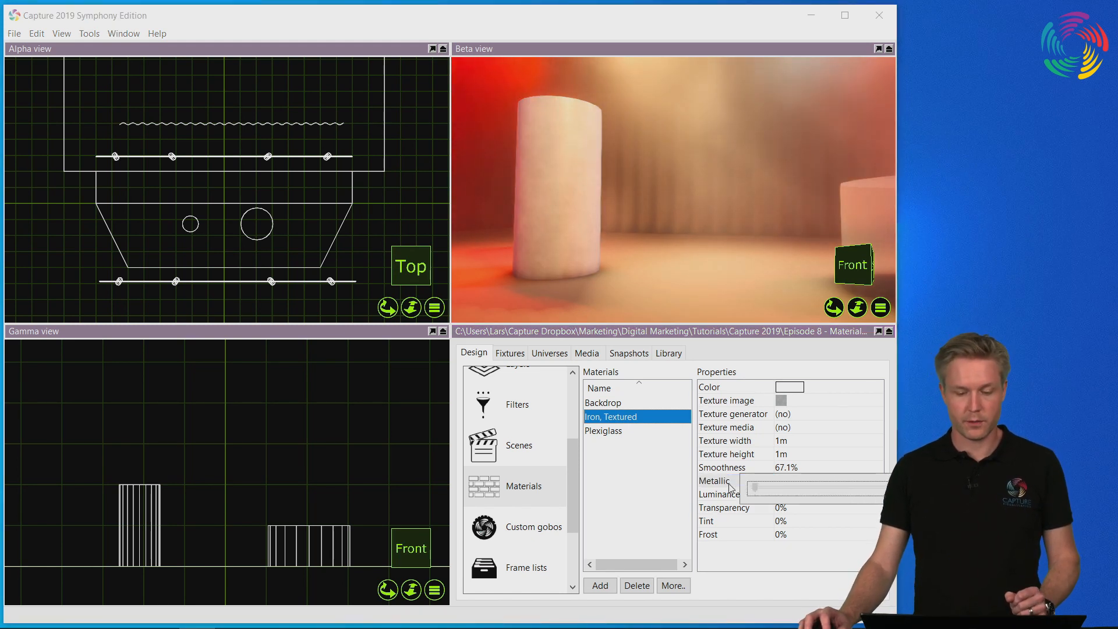
pyautogui.moveTo(754, 487); pyautogui.dragTo(884, 487)
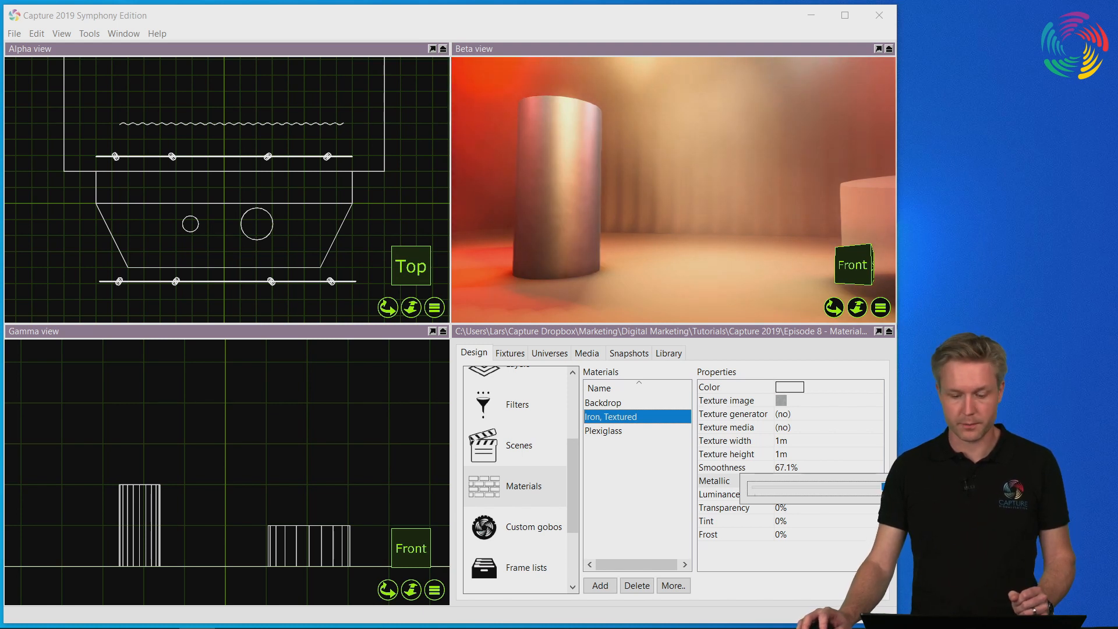
pyautogui.click(716, 485)
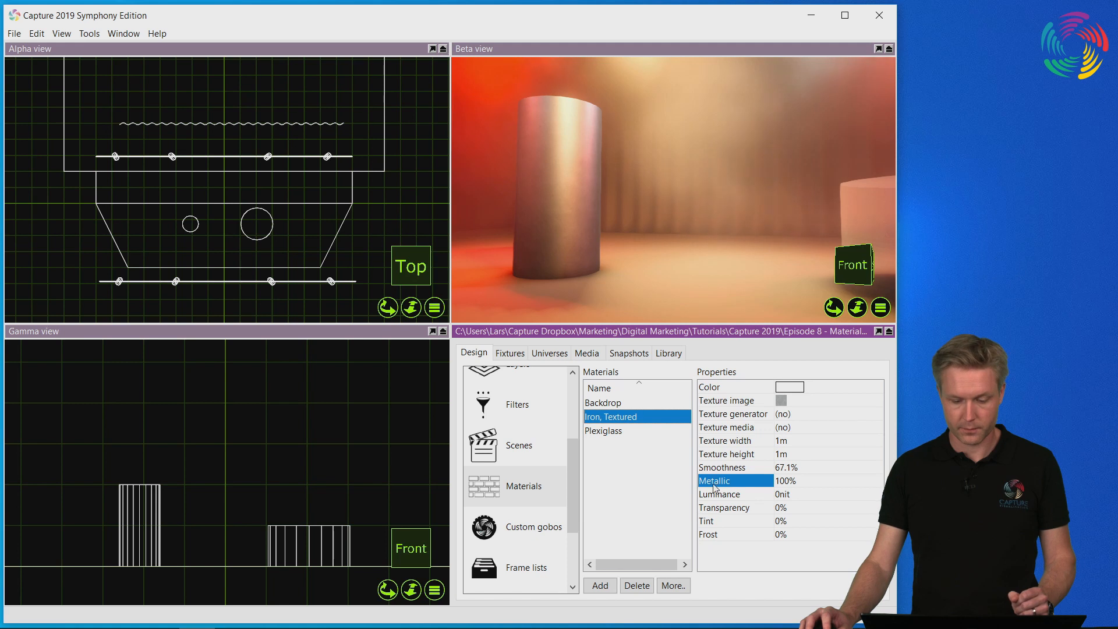
pyautogui.click(749, 496)
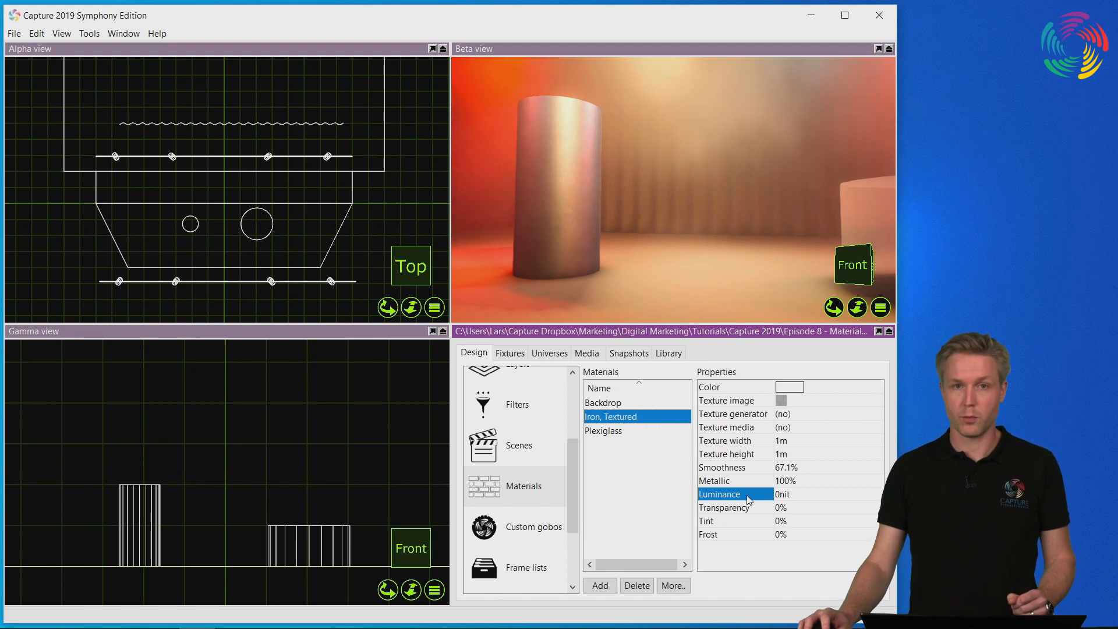
pyautogui.click(747, 512)
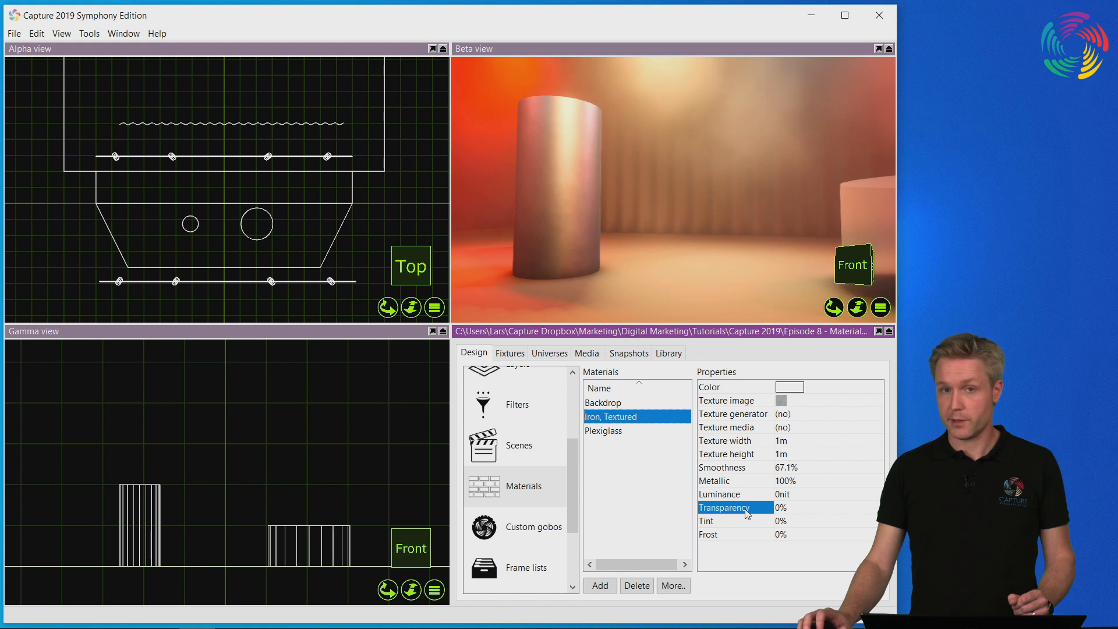
# Set the transparency of the Plexiglass material on the low, wide cylinder to 100%.
pyautogui.moveTo(779, 228); pyautogui.dragTo(691, 235, button='middle')
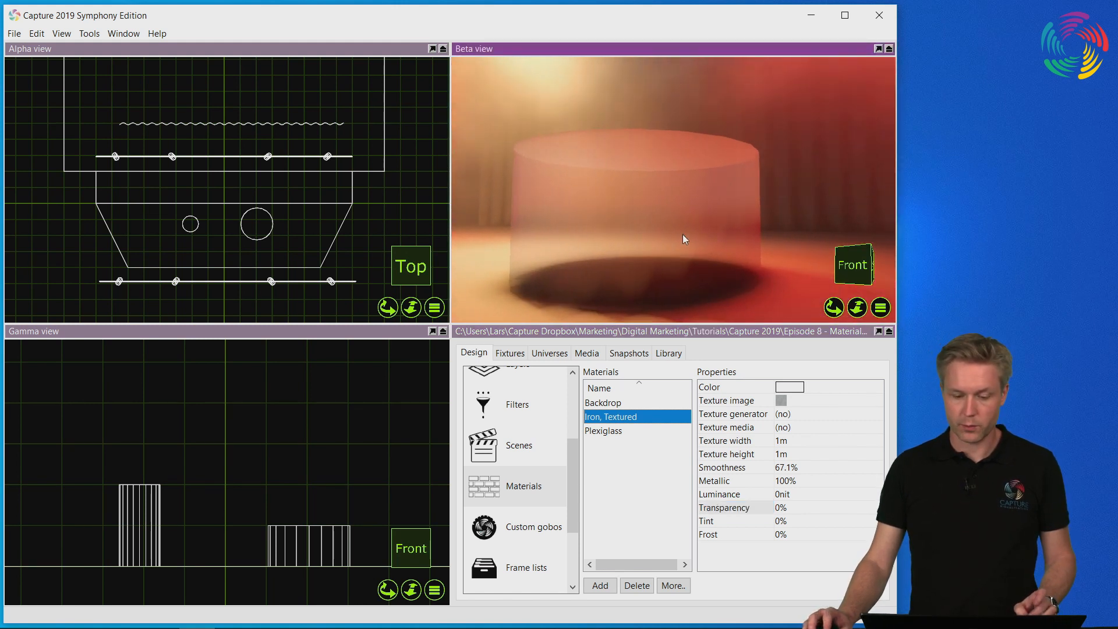
pyautogui.scroll(-5, 665, 235)
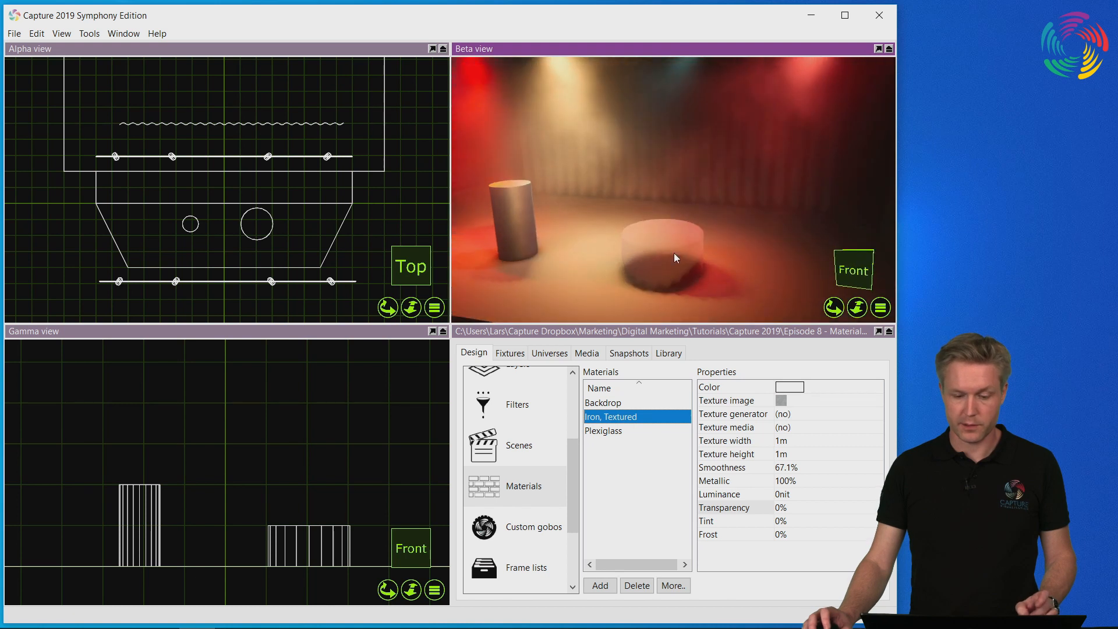
pyautogui.scroll(2, 681, 263)
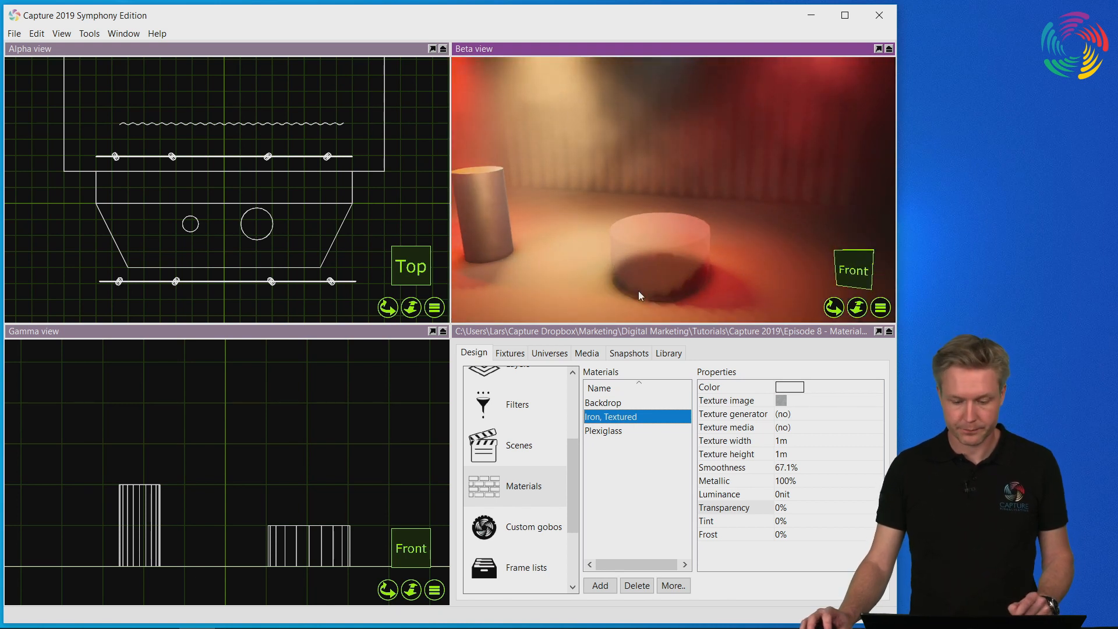
pyautogui.click(620, 432)
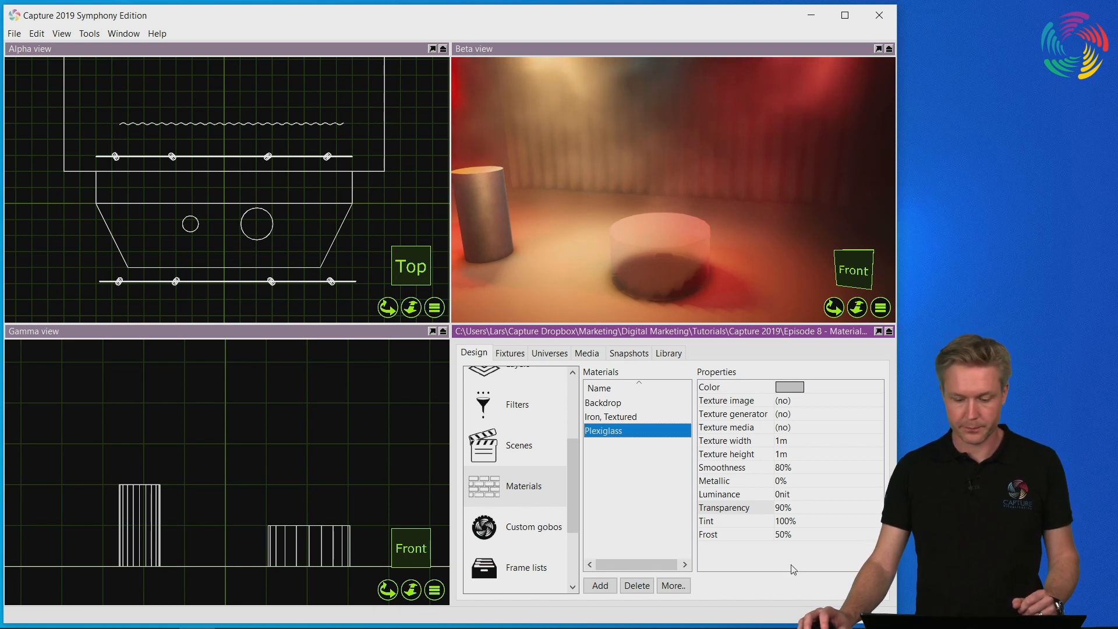
pyautogui.click(735, 510)
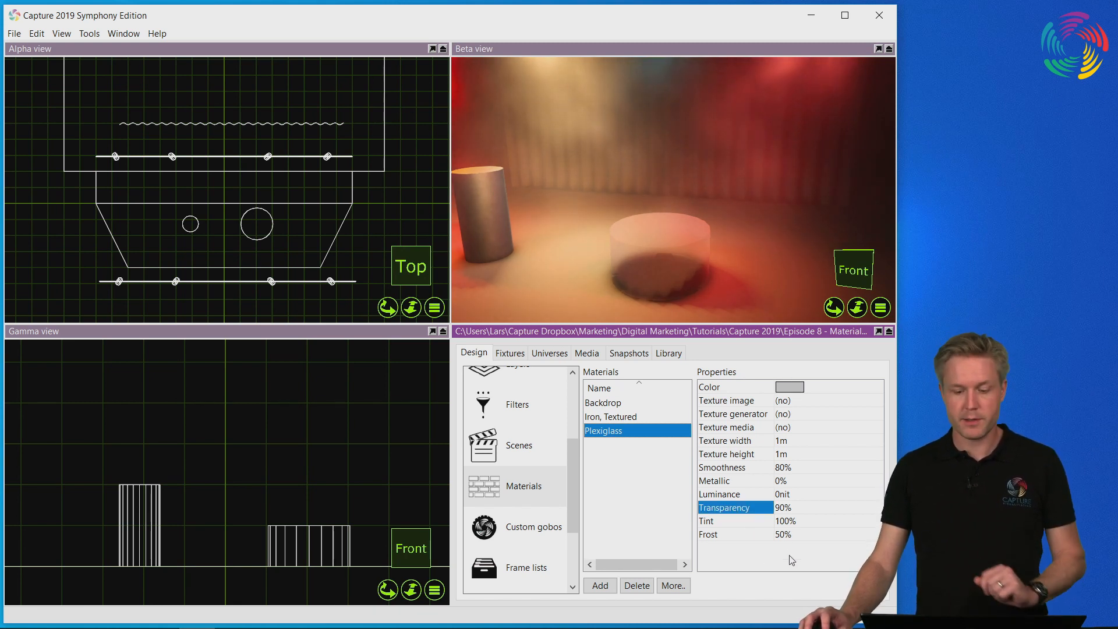
pyautogui.click(789, 510)
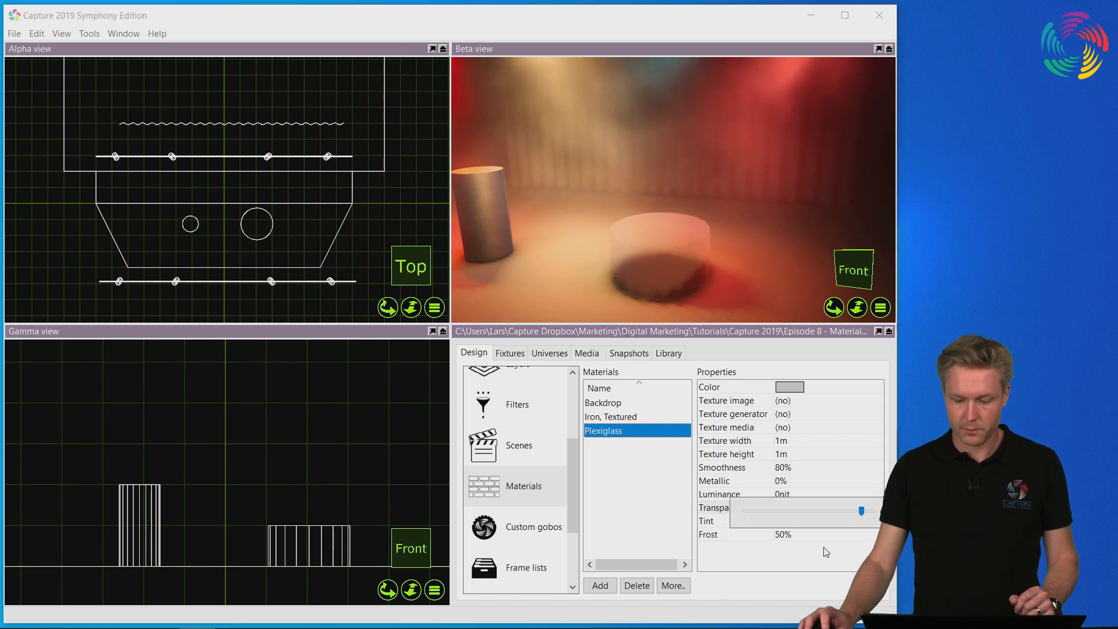
pyautogui.moveTo(861, 513)
pyautogui.mouseDown()
pyautogui.moveTo(822, 513)
pyautogui.moveTo(876, 511)
pyautogui.moveTo(795, 508)
pyautogui.moveTo(865, 506)
pyautogui.mouseUp()
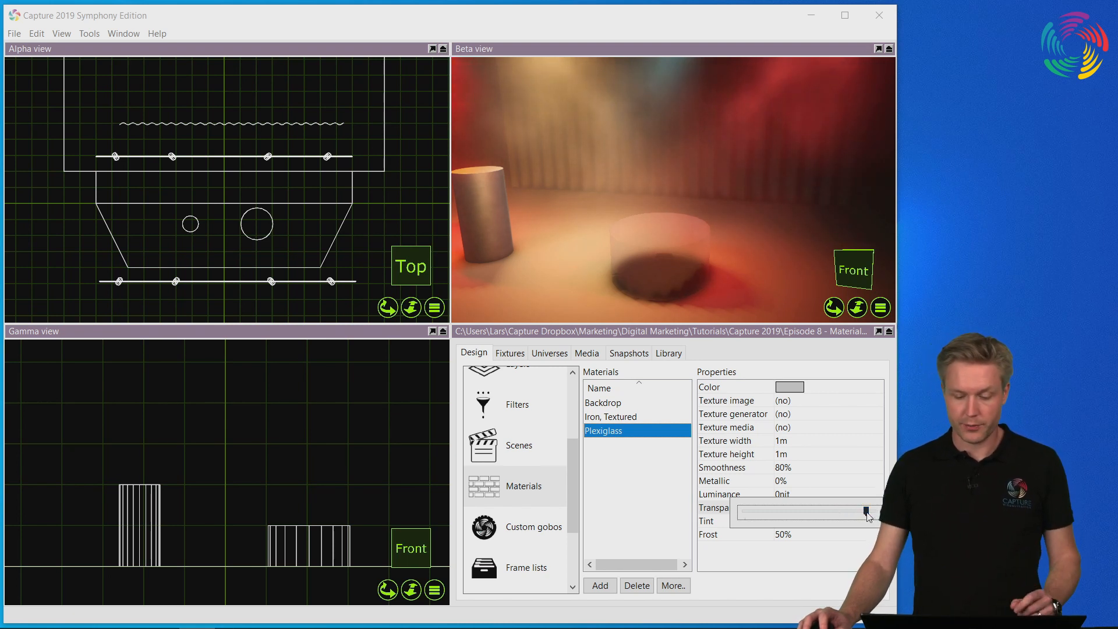
pyautogui.moveTo(867, 511); pyautogui.dragTo(875, 511)
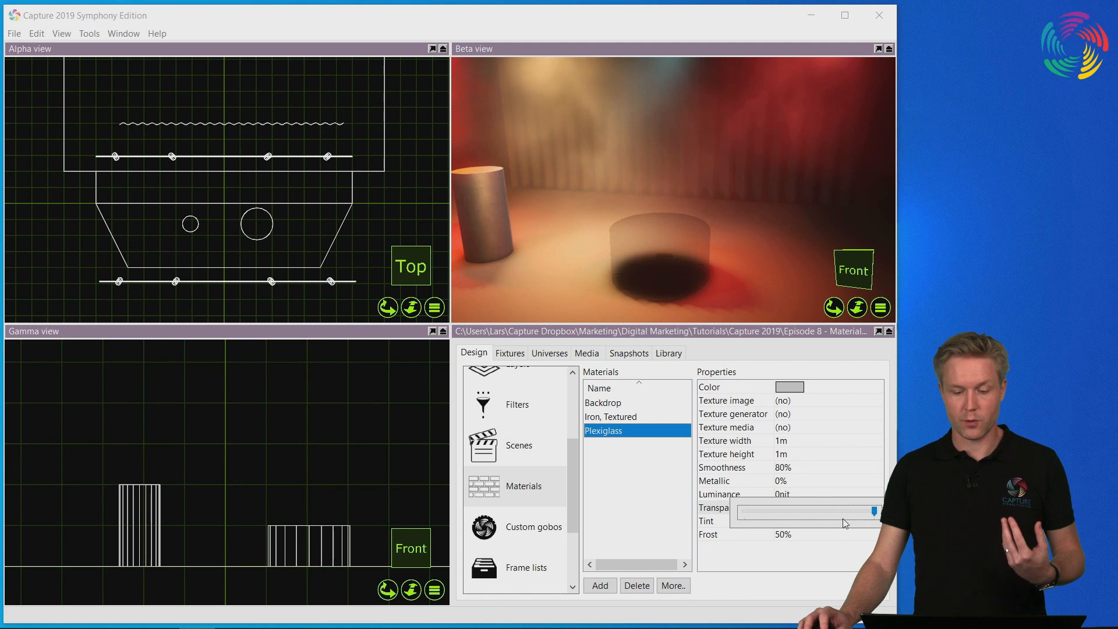
pyautogui.click(783, 484)
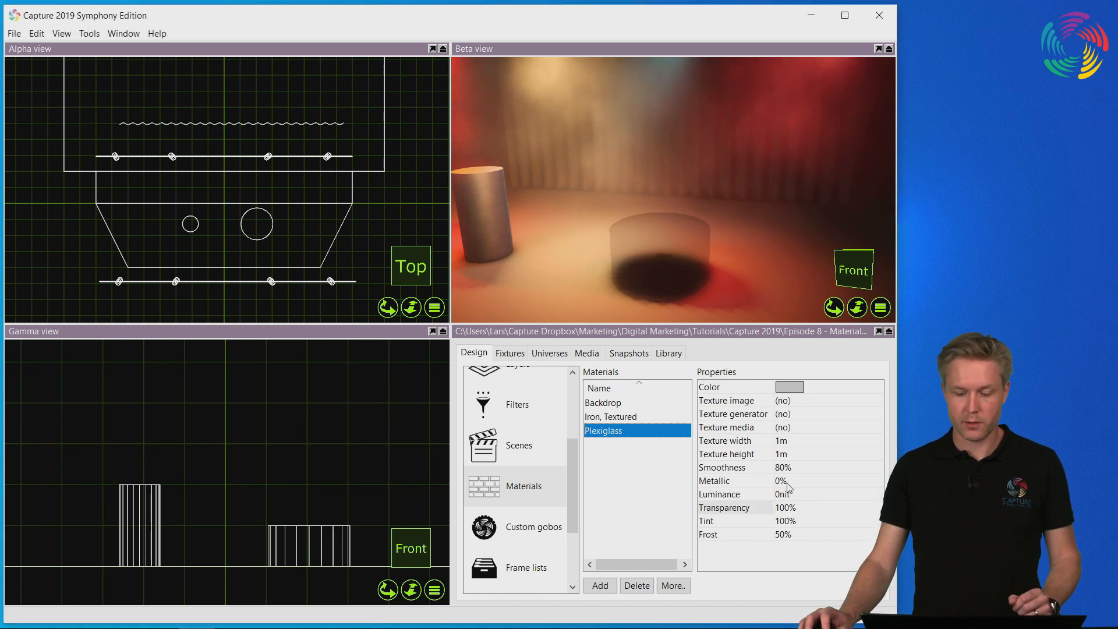
pyautogui.click(790, 507)
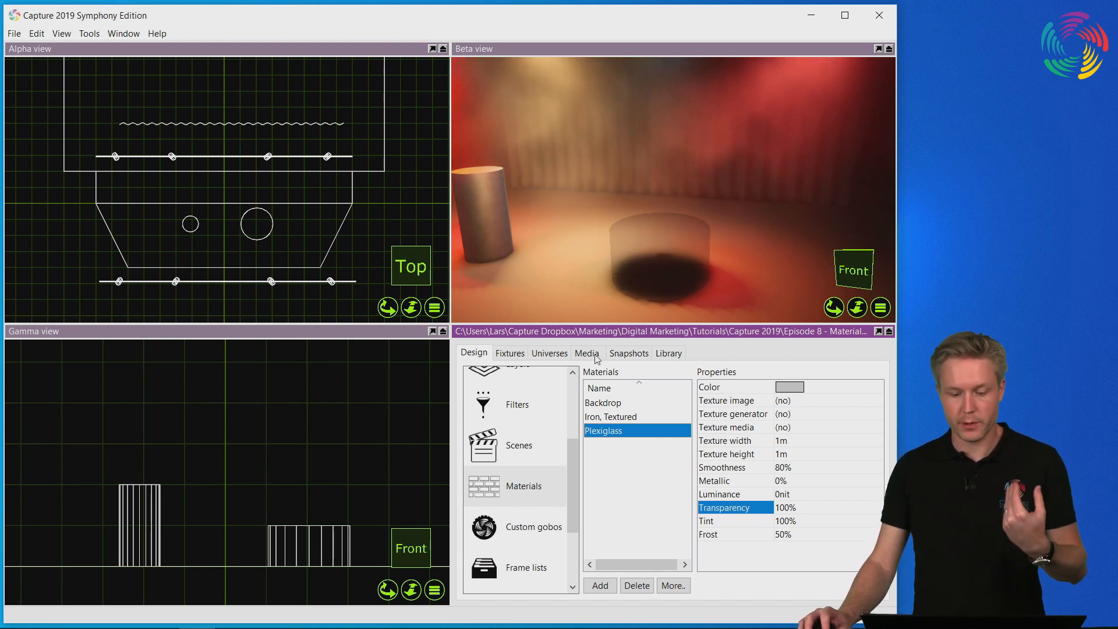
# Turn off shadow casting for the low, wide Plexiglass cylinder by setting Casts shadows to No.
pyautogui.moveTo(567, 471); pyautogui.dragTo(568, 393)
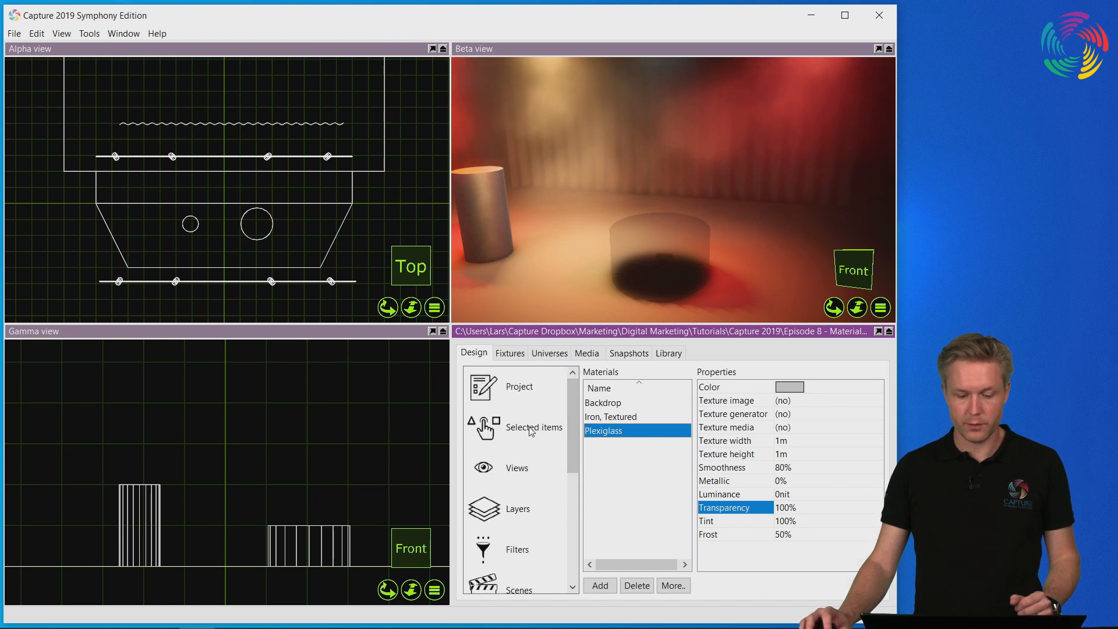
pyautogui.click(539, 433)
pyautogui.click(658, 269)
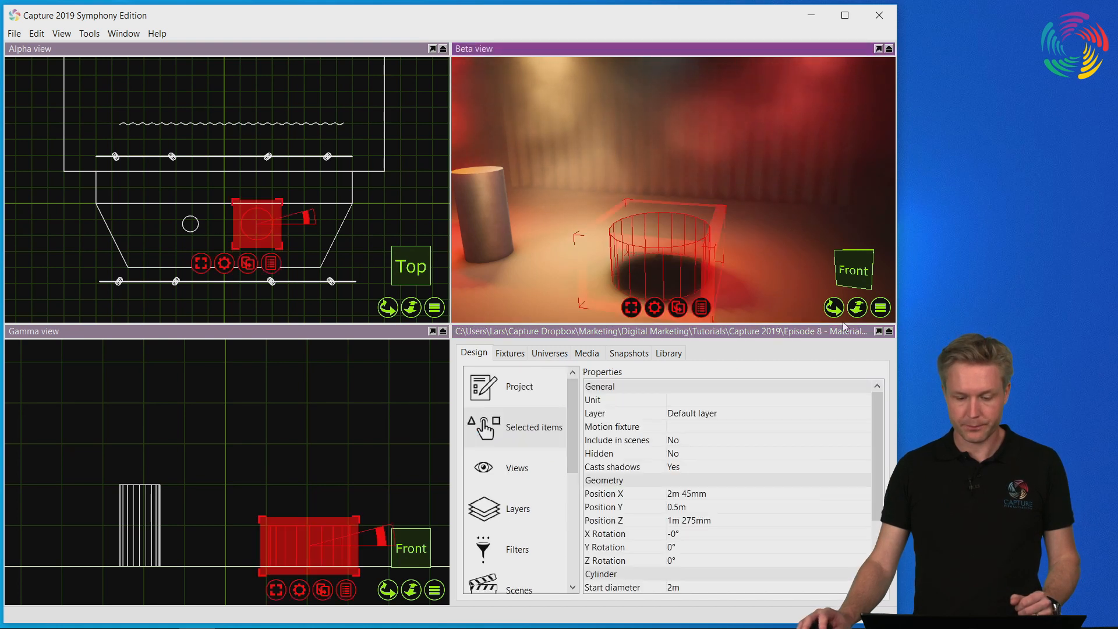
pyautogui.click(694, 467)
pyautogui.click(694, 467)
pyautogui.click(709, 486)
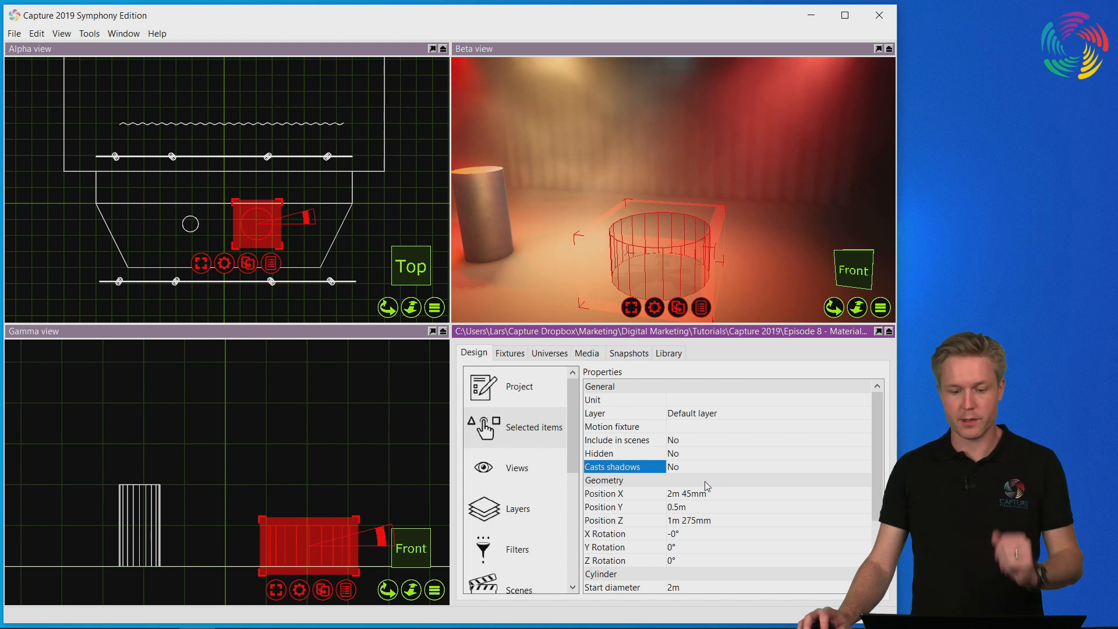
# Turn shadow casting back on for the low, wide cylinder and bring up the project's Plexiglass material properties with the cylinder deselected.
pyautogui.click(675, 473)
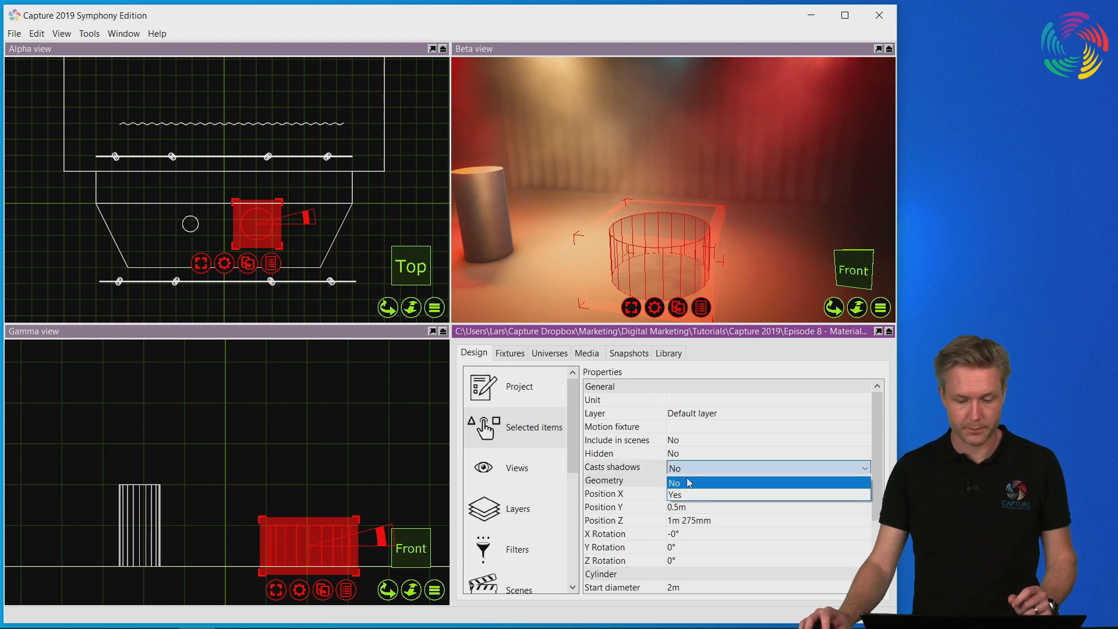
pyautogui.click(681, 493)
pyautogui.moveTo(574, 458); pyautogui.dragTo(573, 565)
pyautogui.click(508, 377)
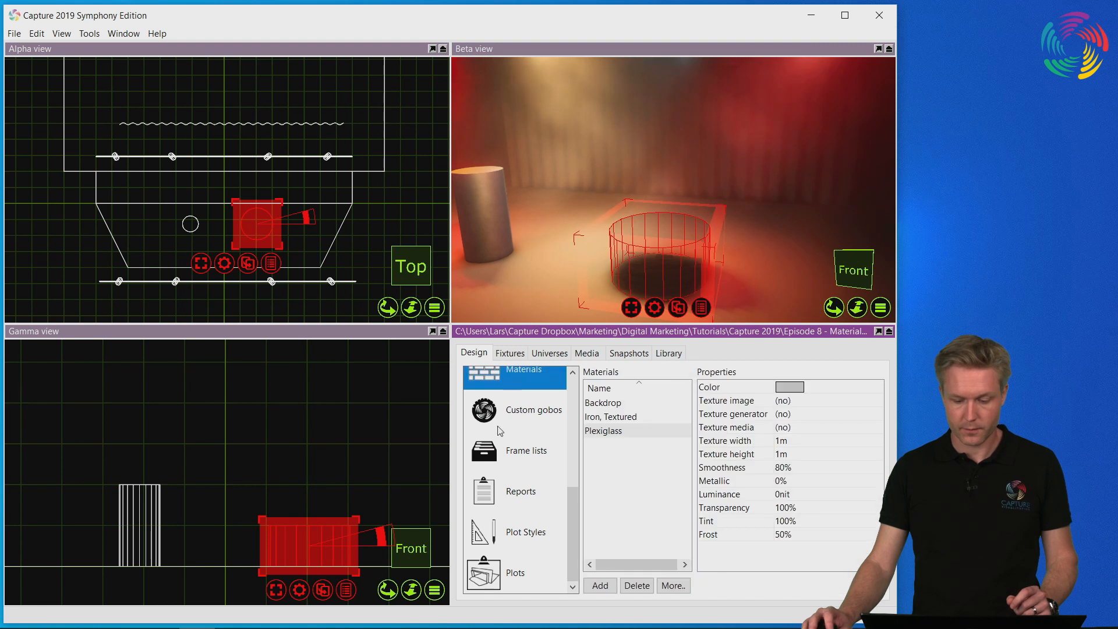
pyautogui.click(755, 525)
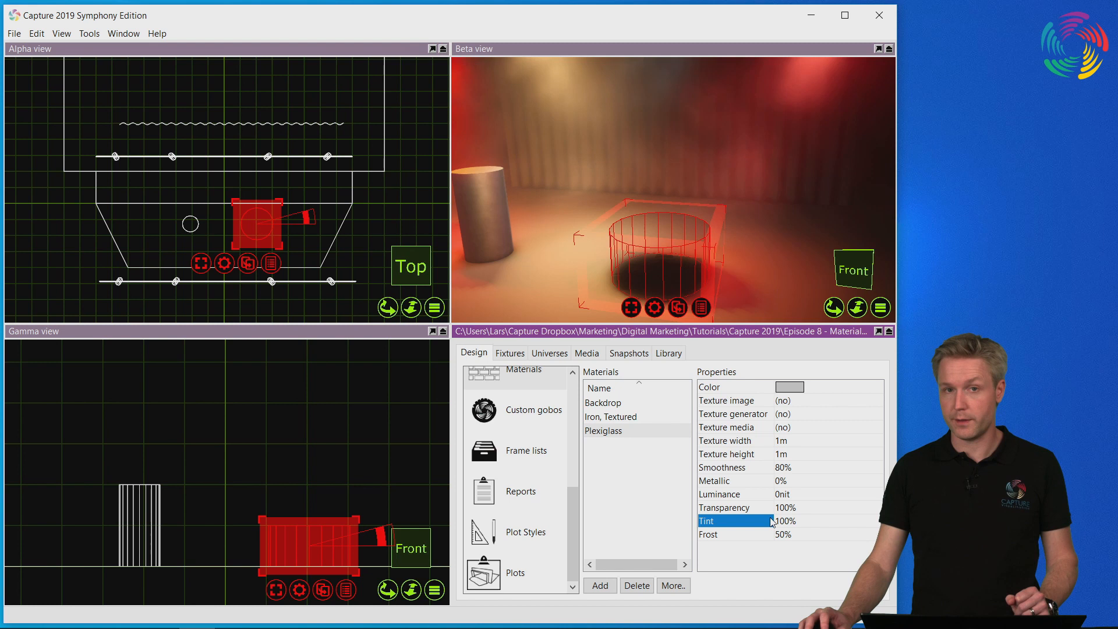
pyautogui.click(372, 247)
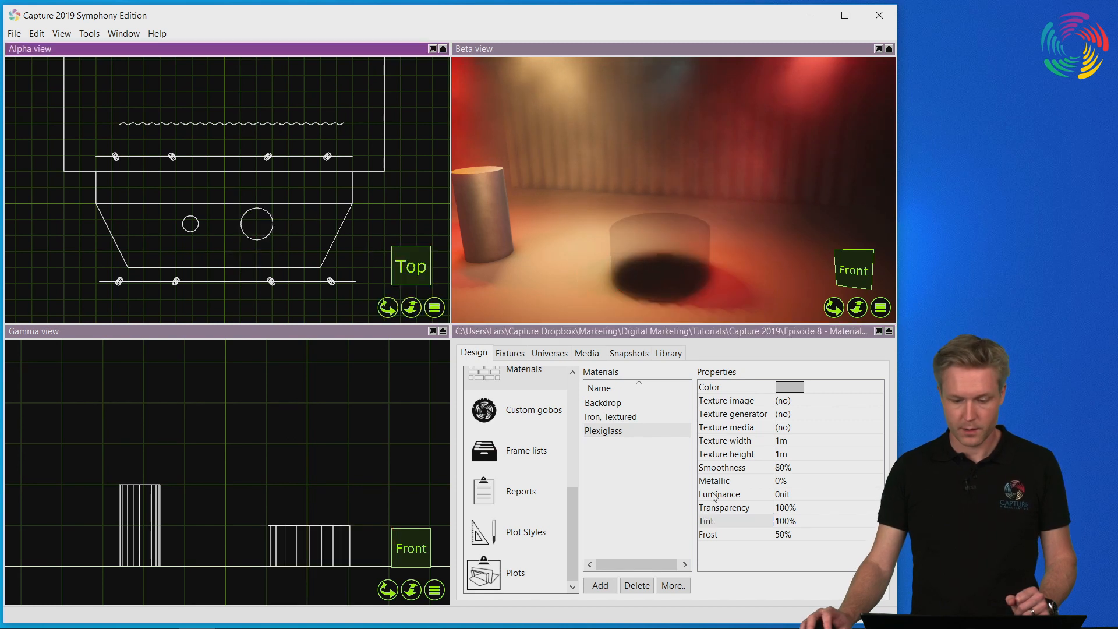
# Change the Plexiglass material's color to bright green, with R at 0, G at 244.52 and B at its minimum.
pyautogui.click(811, 523)
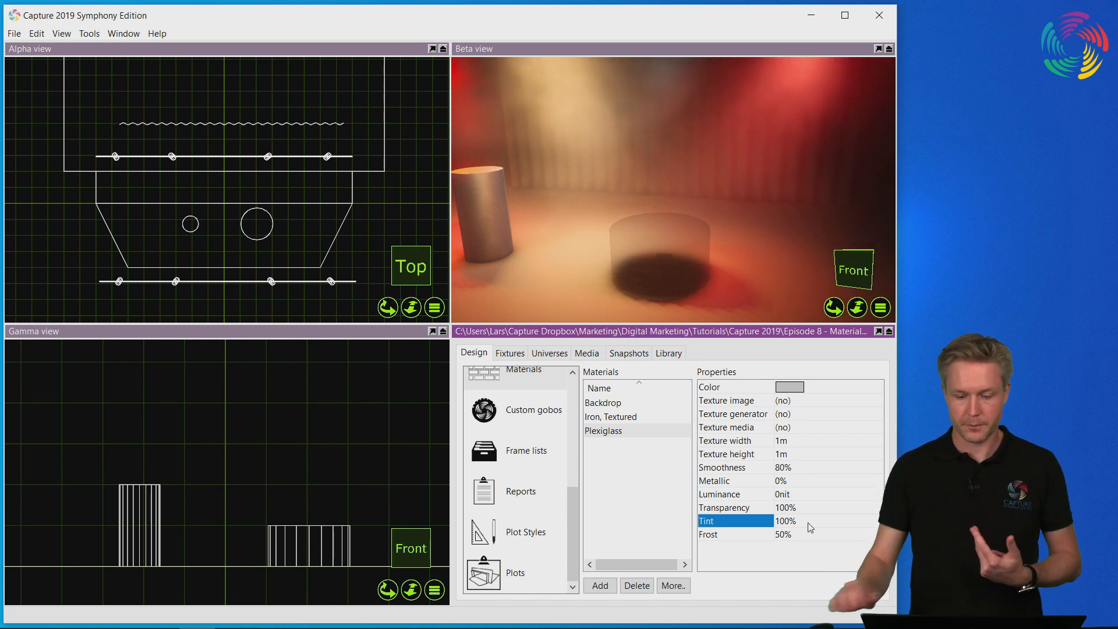
pyautogui.click(790, 387)
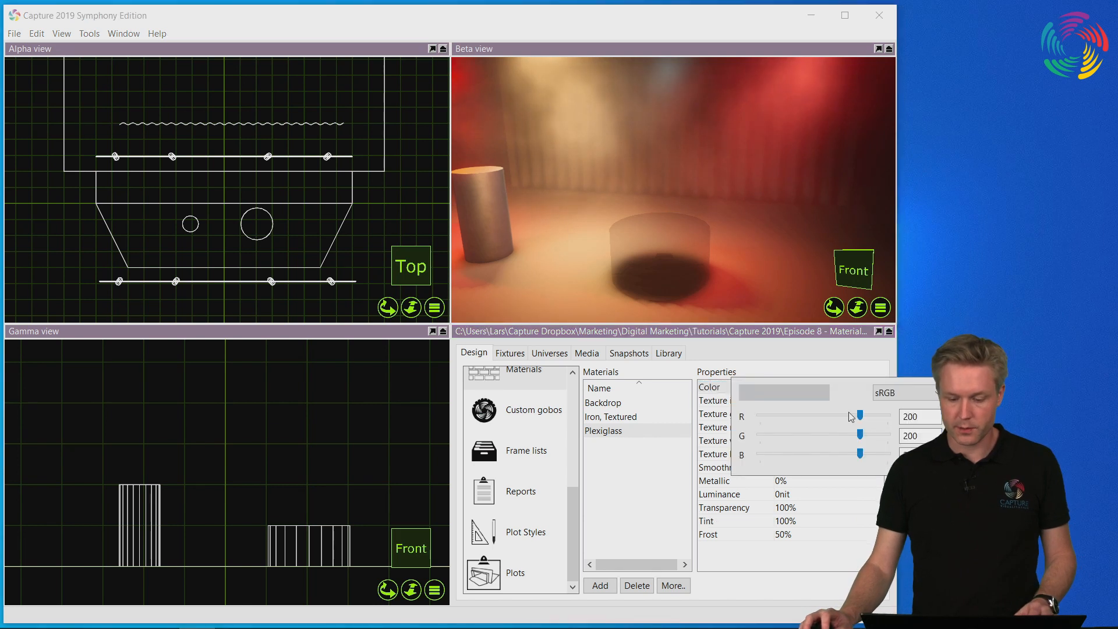
pyautogui.moveTo(861, 434); pyautogui.dragTo(760, 434)
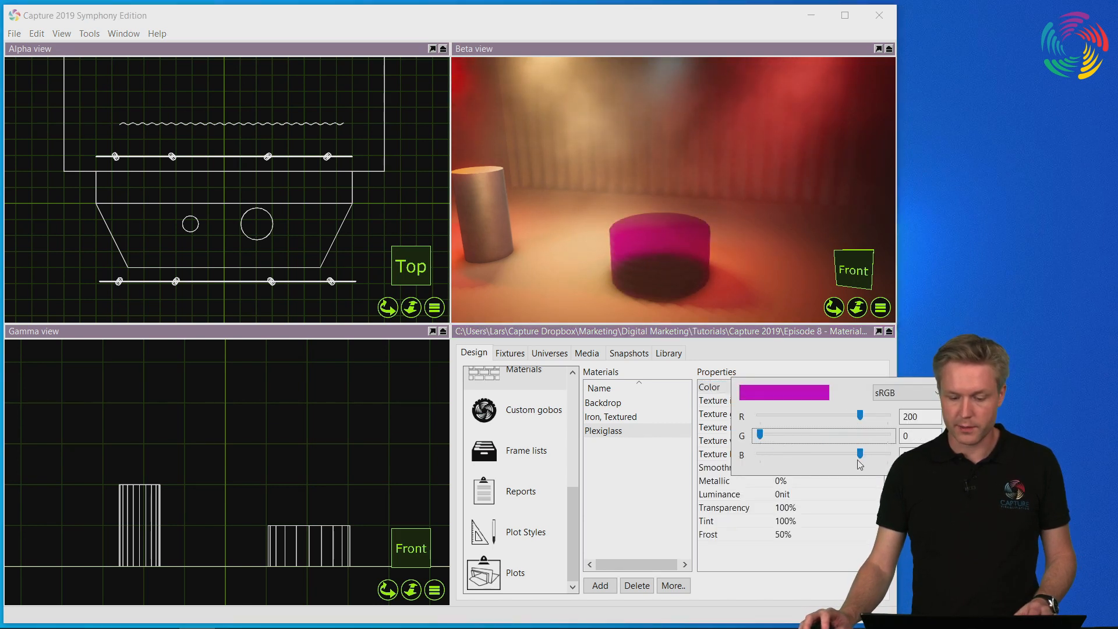
pyautogui.moveTo(861, 455); pyautogui.dragTo(745, 455)
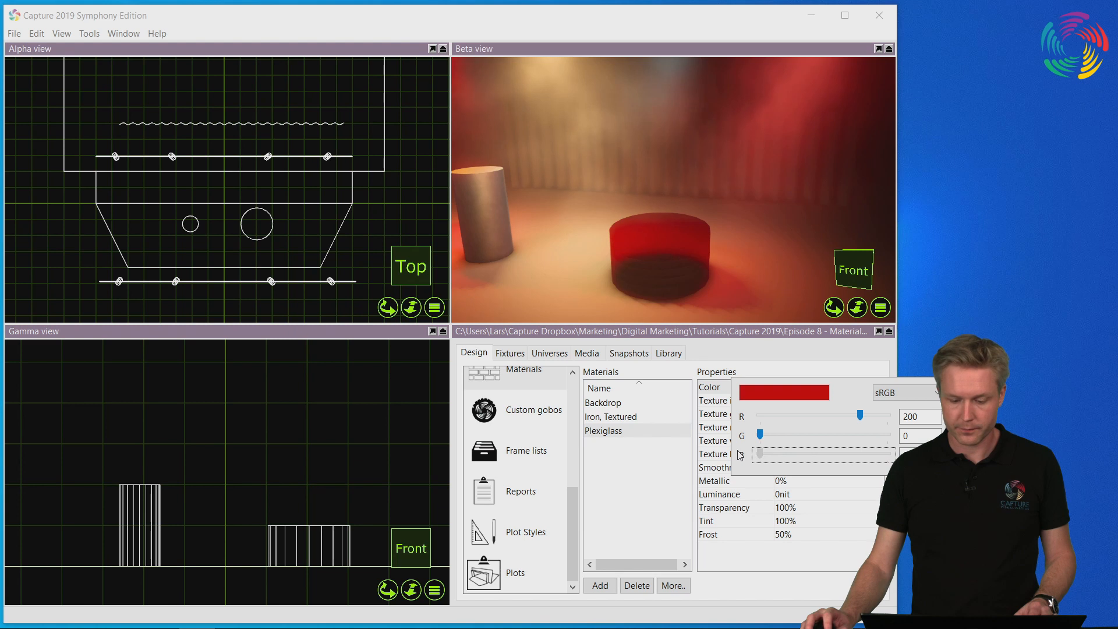
pyautogui.moveTo(859, 416)
pyautogui.mouseDown()
pyautogui.moveTo(757, 418)
pyautogui.moveTo(802, 433)
pyautogui.moveTo(872, 430)
pyautogui.mouseUp()
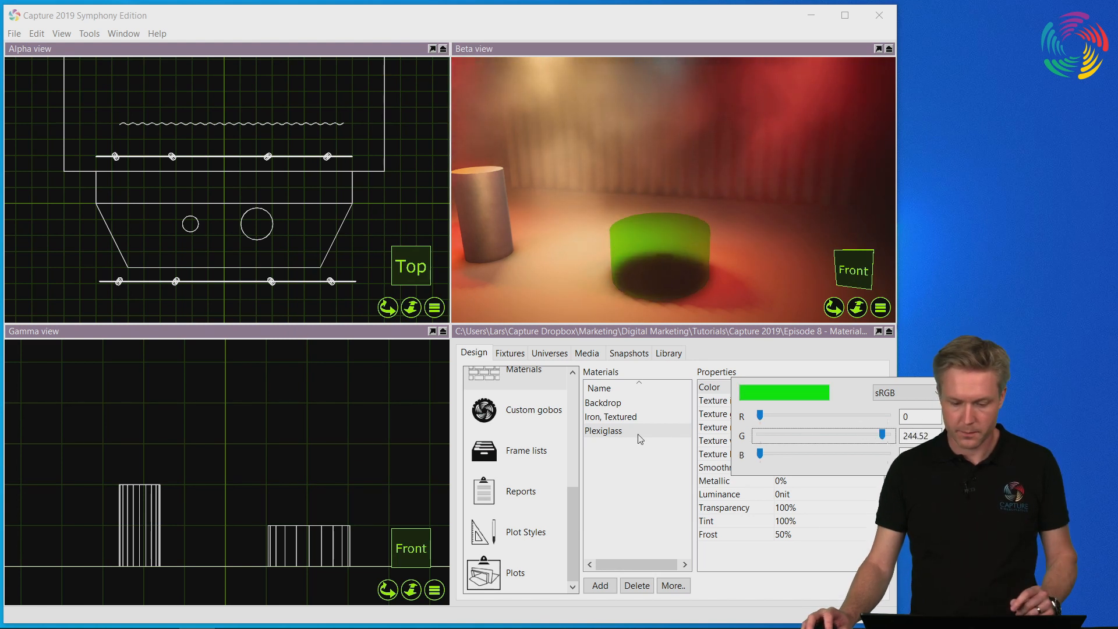
pyautogui.click(665, 453)
# Set the Tint of the green Plexiglass material to 0% and inspect the effect on the low, wide cylinder.
pyautogui.moveTo(664, 244); pyautogui.dragTo(574, 249, button='right')
pyautogui.scroll(3, 693, 263)
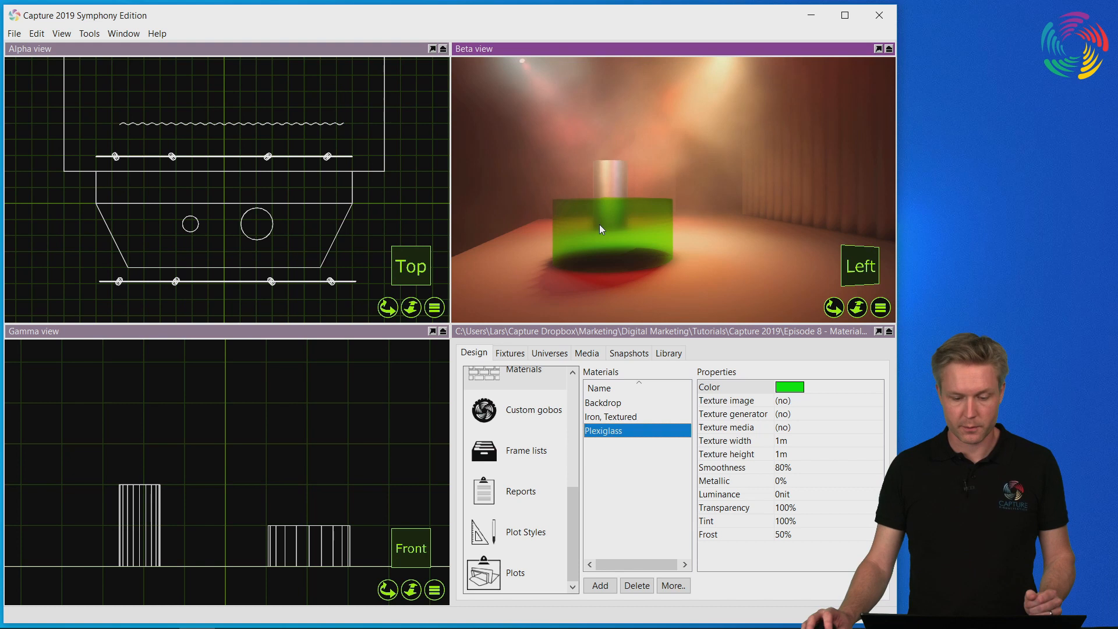
pyautogui.click(809, 521)
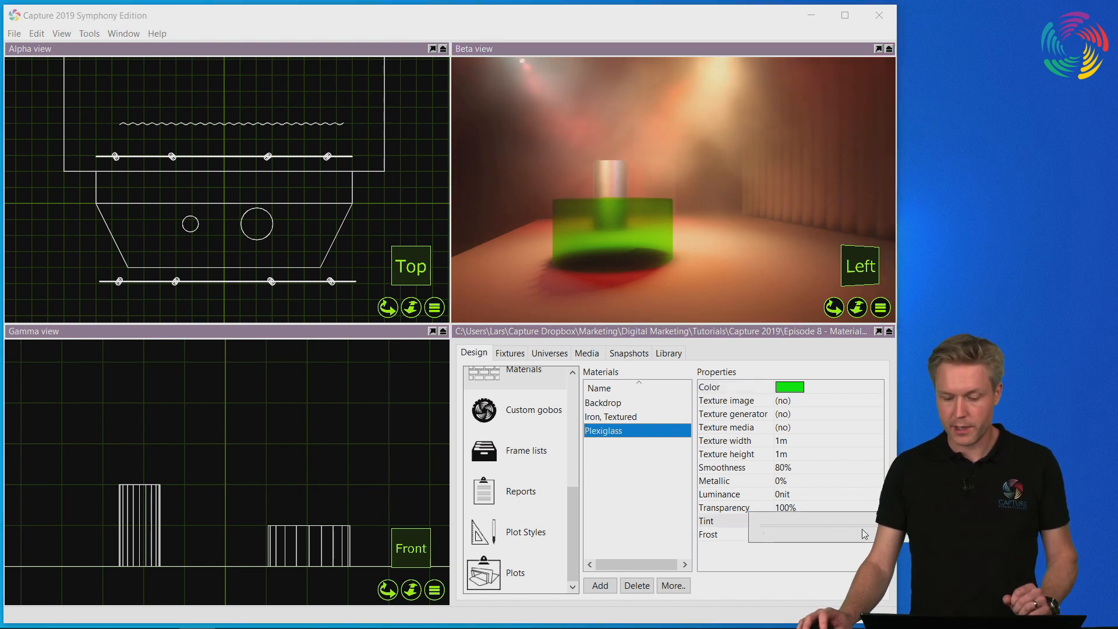
pyautogui.moveTo(914, 526); pyautogui.dragTo(733, 519)
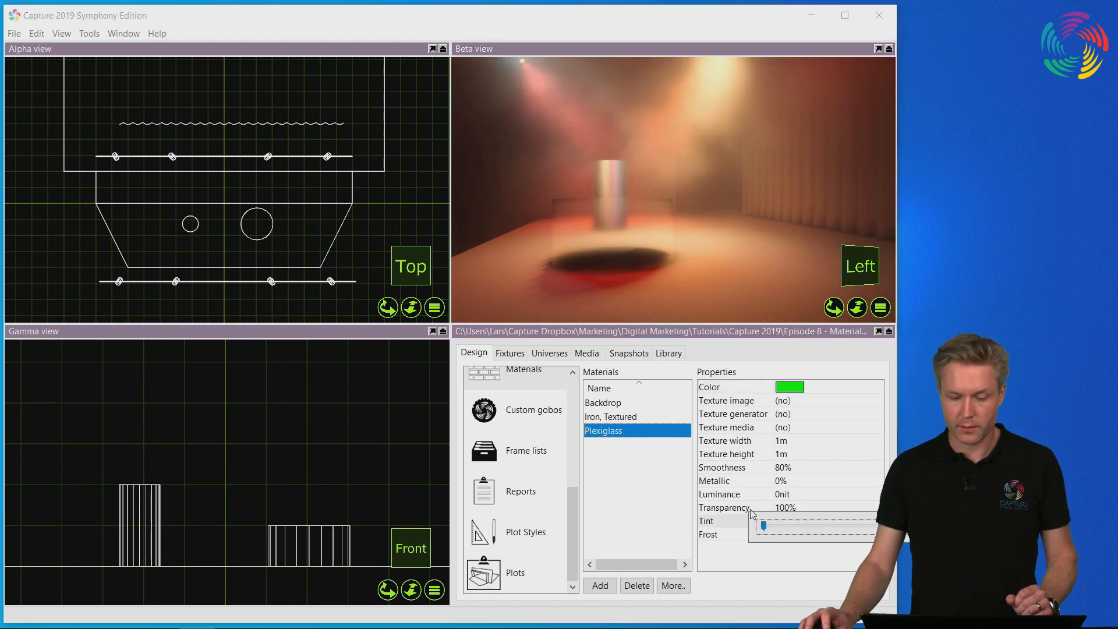
pyautogui.click(728, 520)
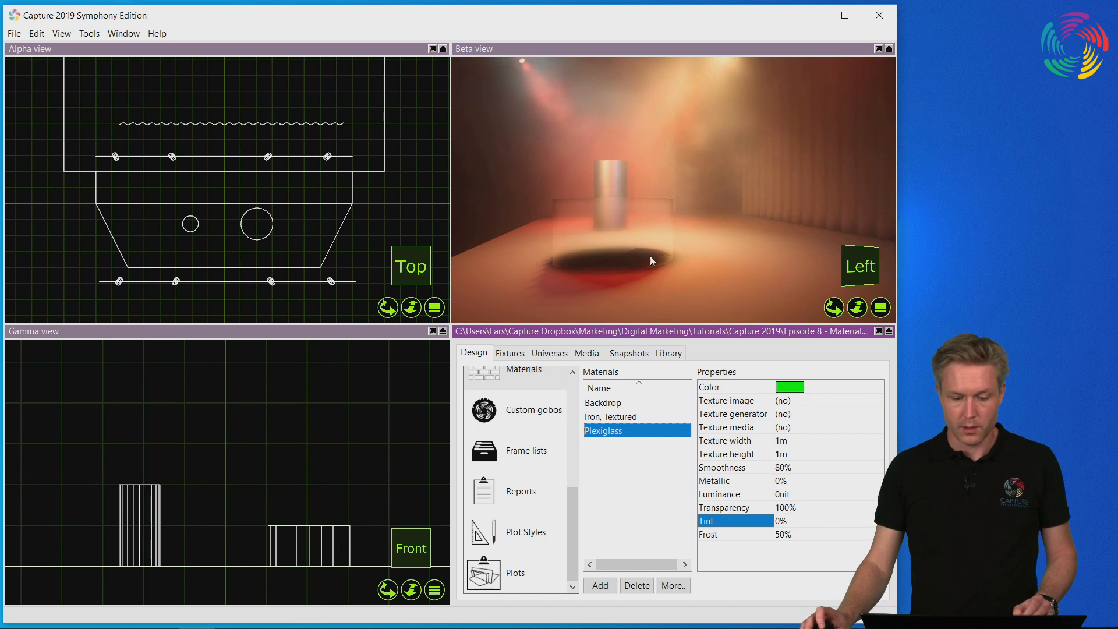
pyautogui.scroll(2, 641, 243)
pyautogui.moveTo(641, 242); pyautogui.dragTo(686, 259, button='middle')
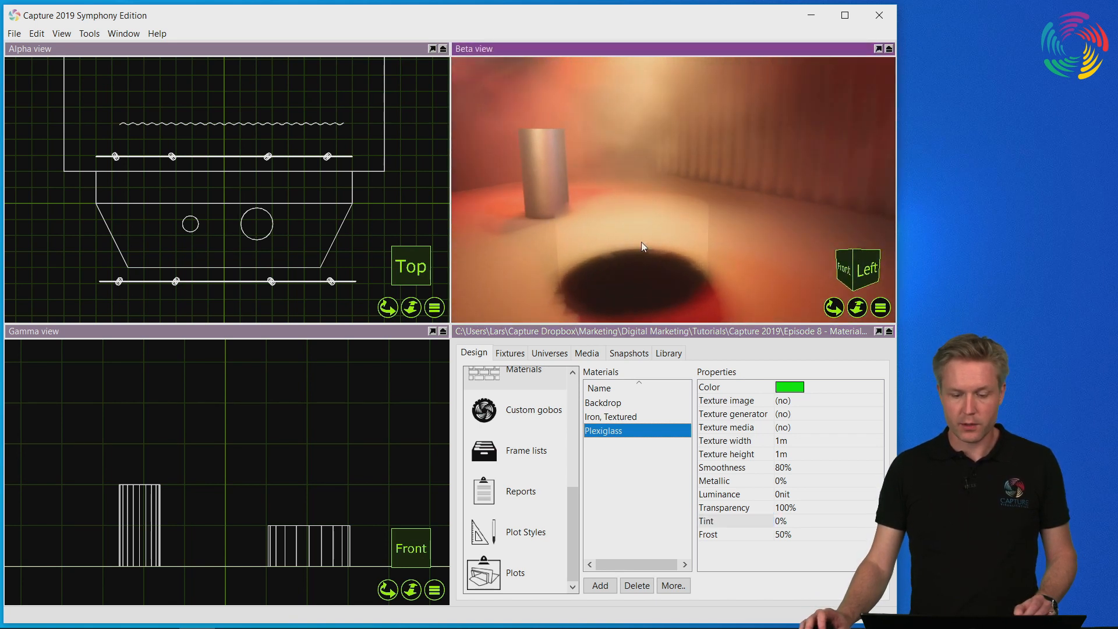
pyautogui.scroll(-2, 641, 243)
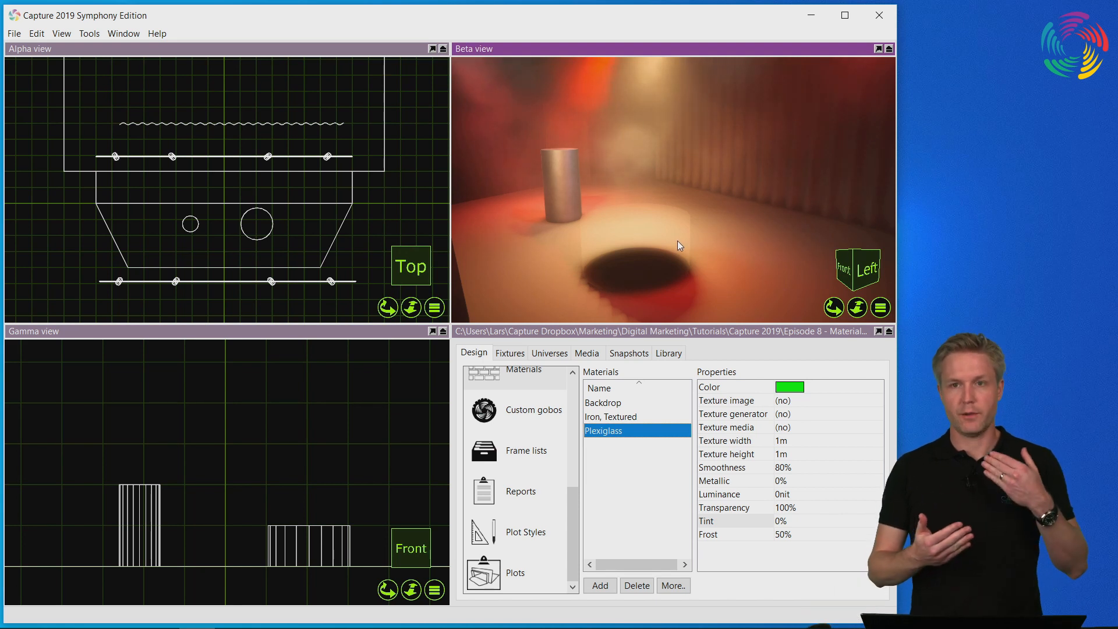
# Set the Tint of the Plexiglass material back to 100%.
pyautogui.click(783, 521)
pyautogui.moveTo(752, 527); pyautogui.dragTo(729, 516)
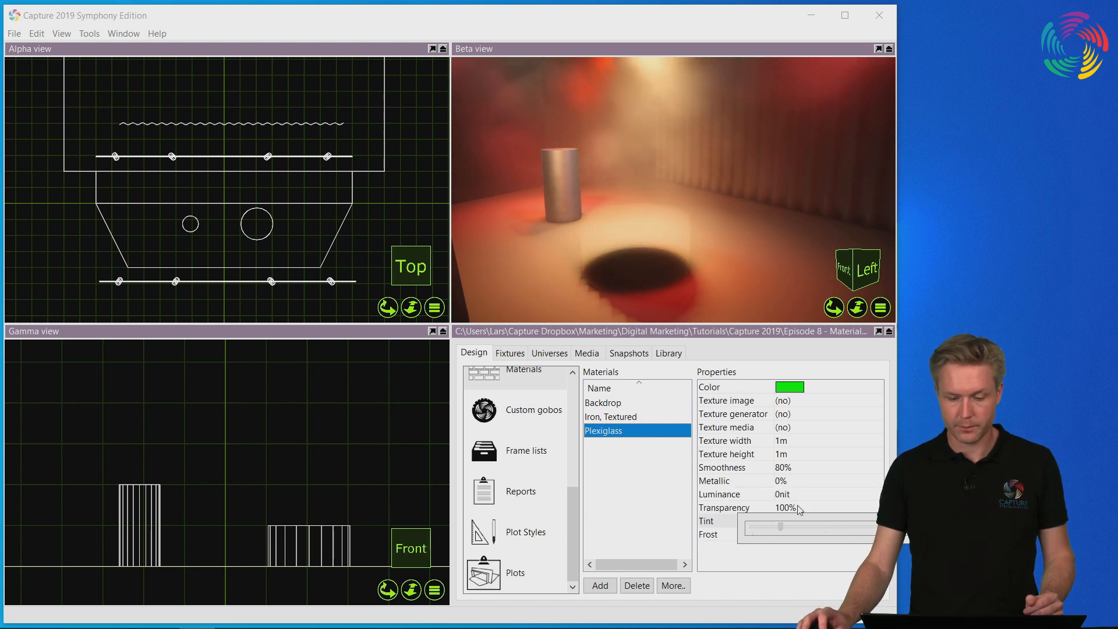
pyautogui.moveTo(800, 510); pyautogui.dragTo(869, 511)
pyautogui.click(709, 553)
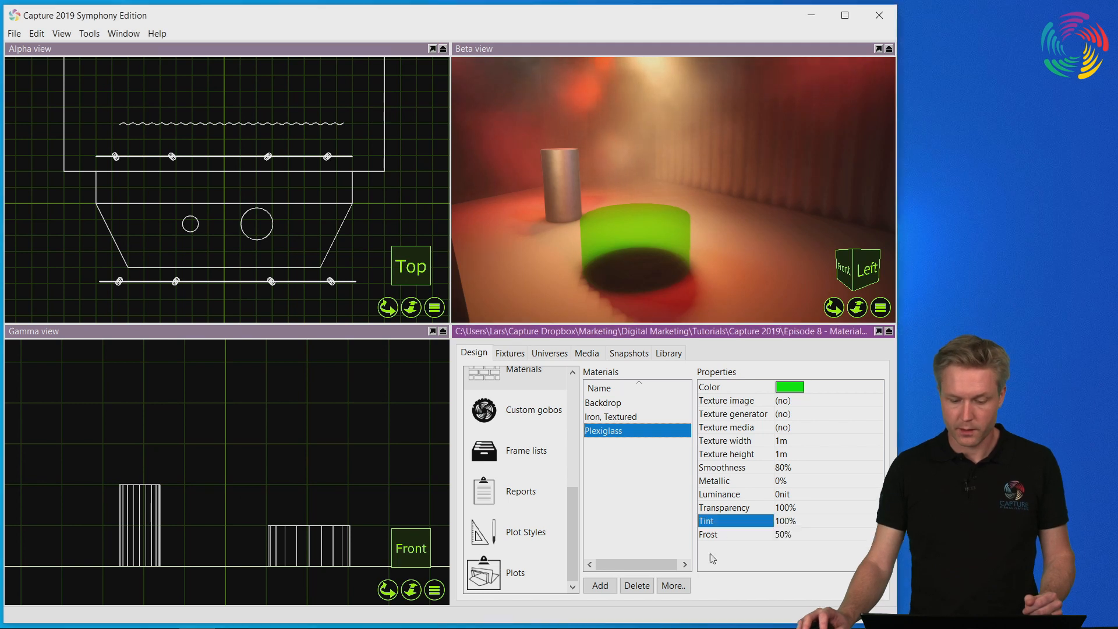
# Preview the Plexiglass material with its Frost value at the minimum, and set Frost to 100%.
pyautogui.click(767, 537)
pyautogui.moveTo(665, 310); pyautogui.dragTo(630, 254, button='middle')
pyautogui.scroll(4, 624, 251)
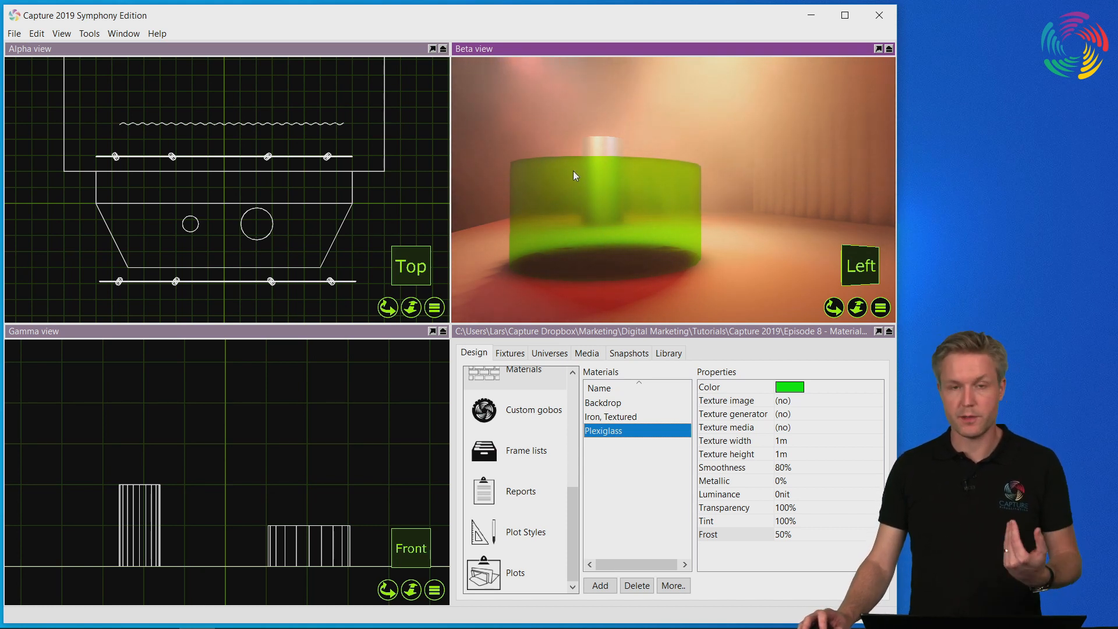
pyautogui.click(798, 533)
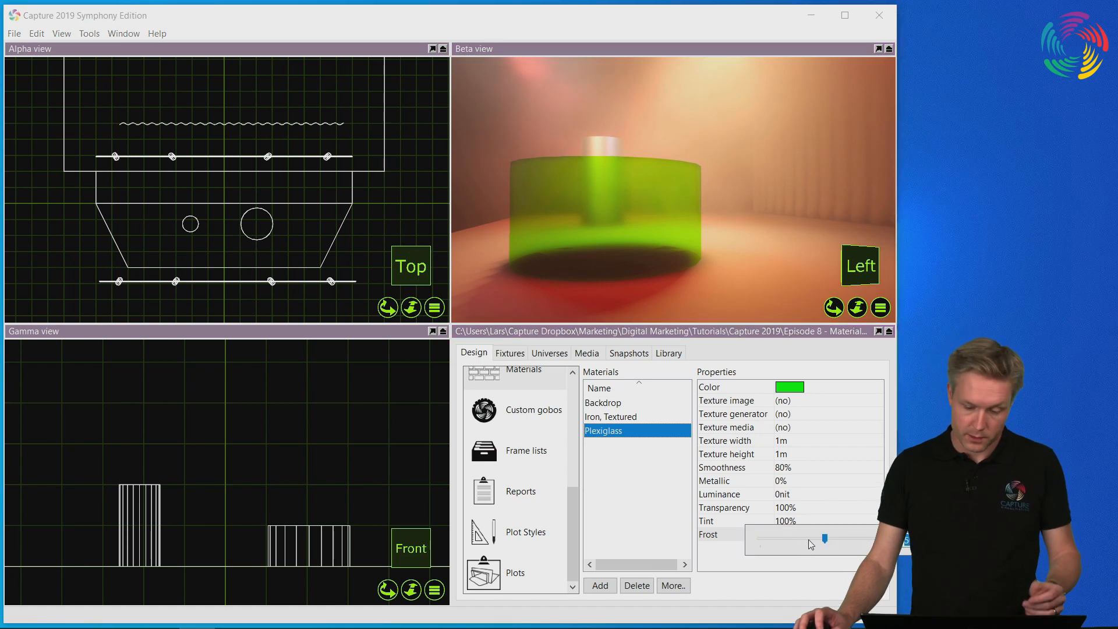
pyautogui.moveTo(780, 535); pyautogui.dragTo(759, 538)
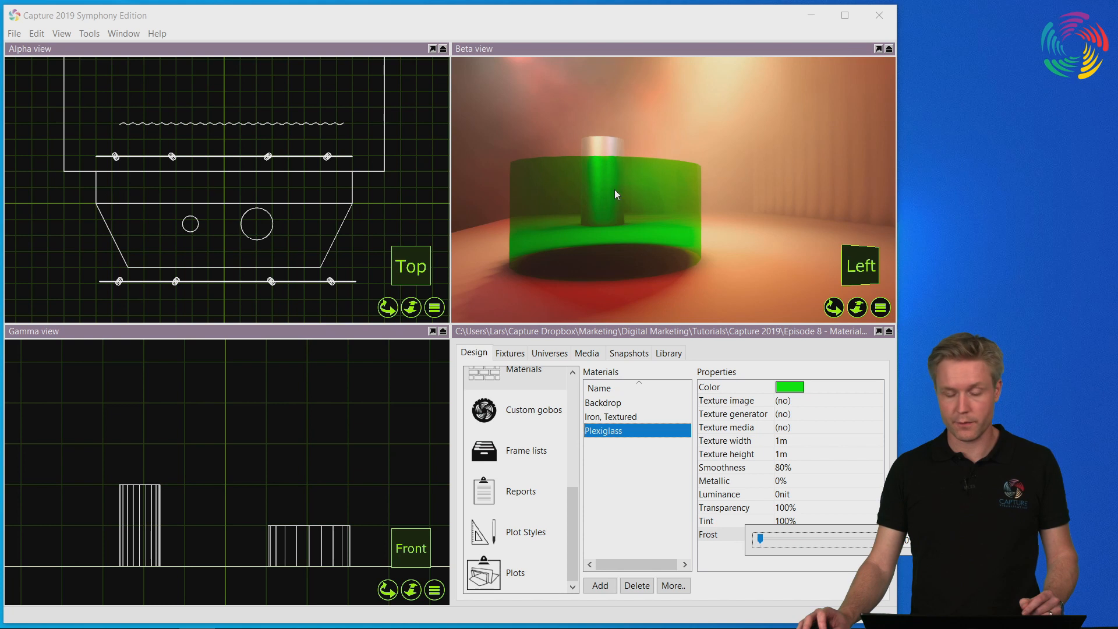
pyautogui.moveTo(760, 538); pyautogui.dragTo(873, 538)
pyautogui.moveTo(599, 207); pyautogui.dragTo(550, 174, button='middle')
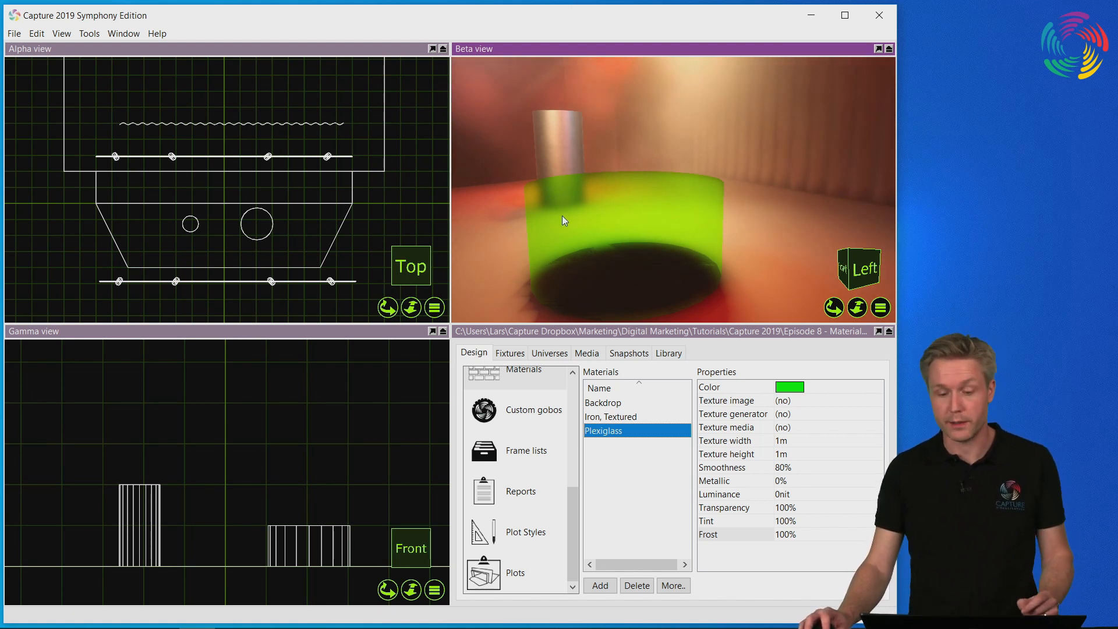
pyautogui.click(788, 560)
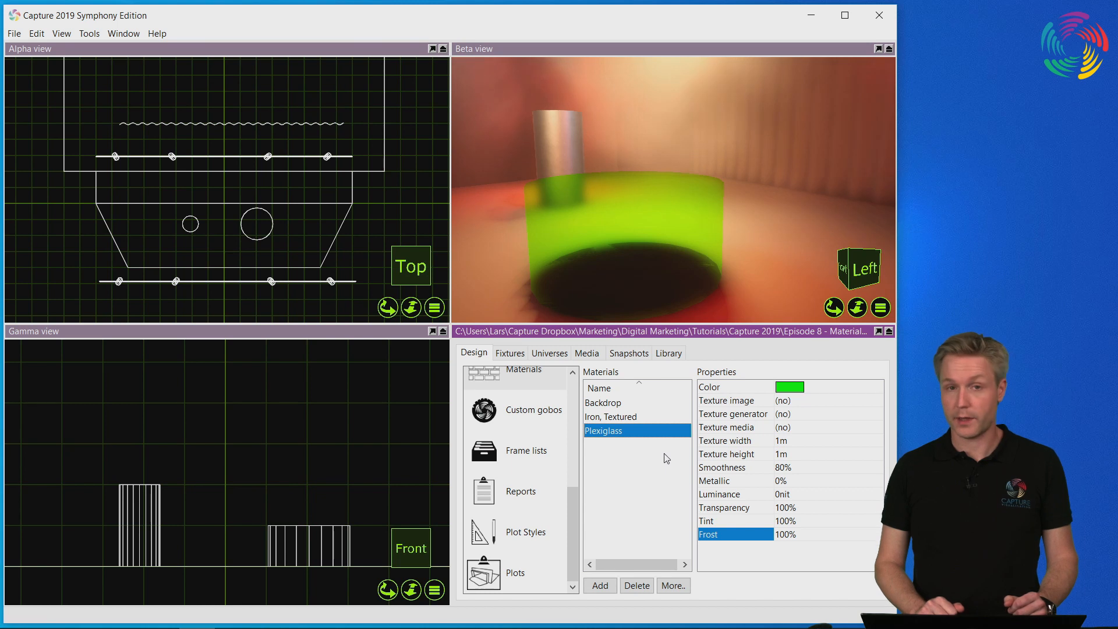
# Select the Luminance property of the Plexiglass material.
pyautogui.click(732, 494)
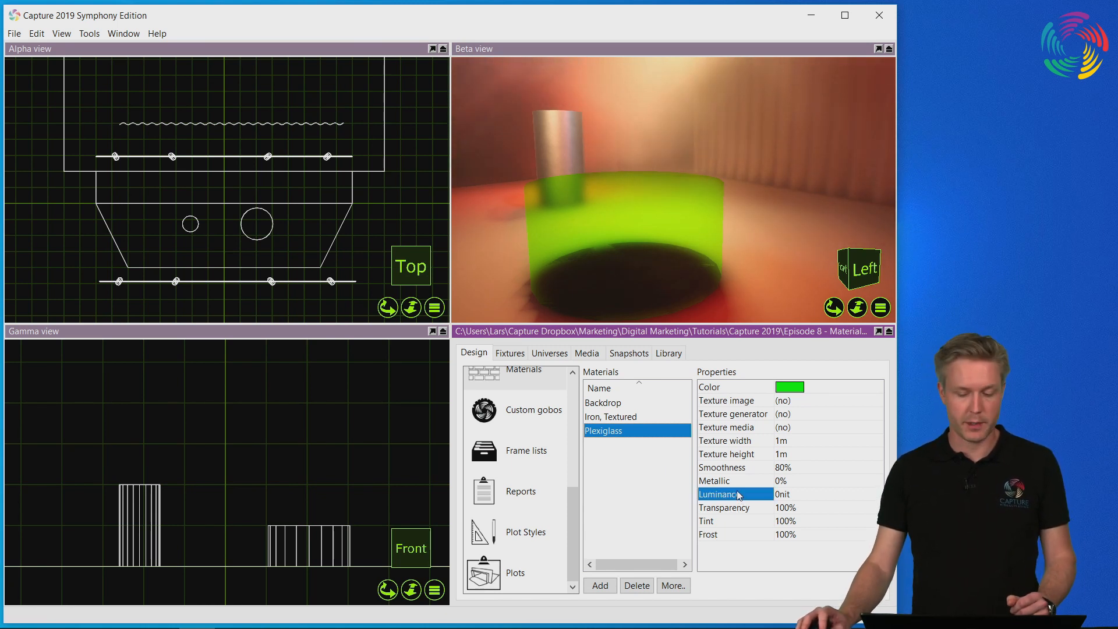